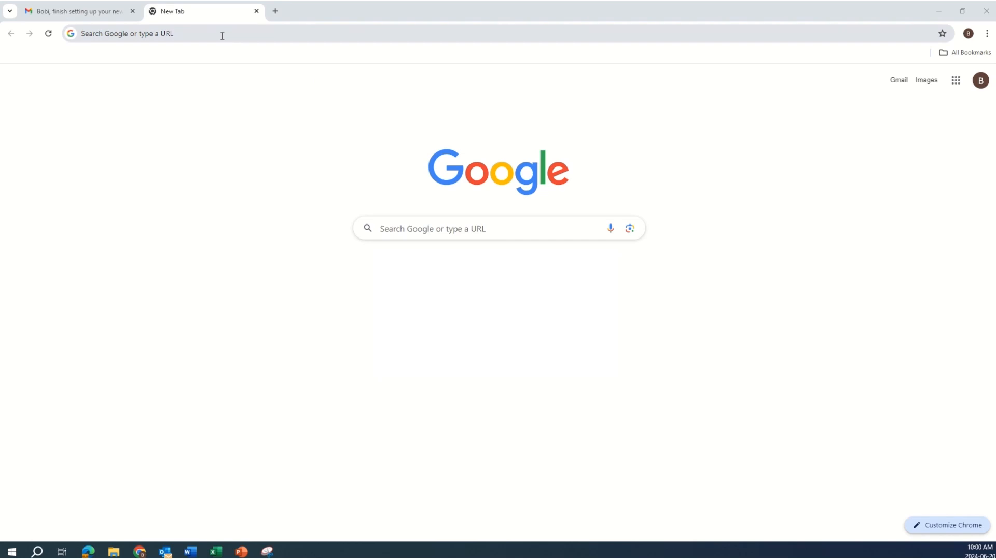
Go to Brandon-jobs.ca in a new Chrome tab
left_click(222, 34)
type("Brandon-")
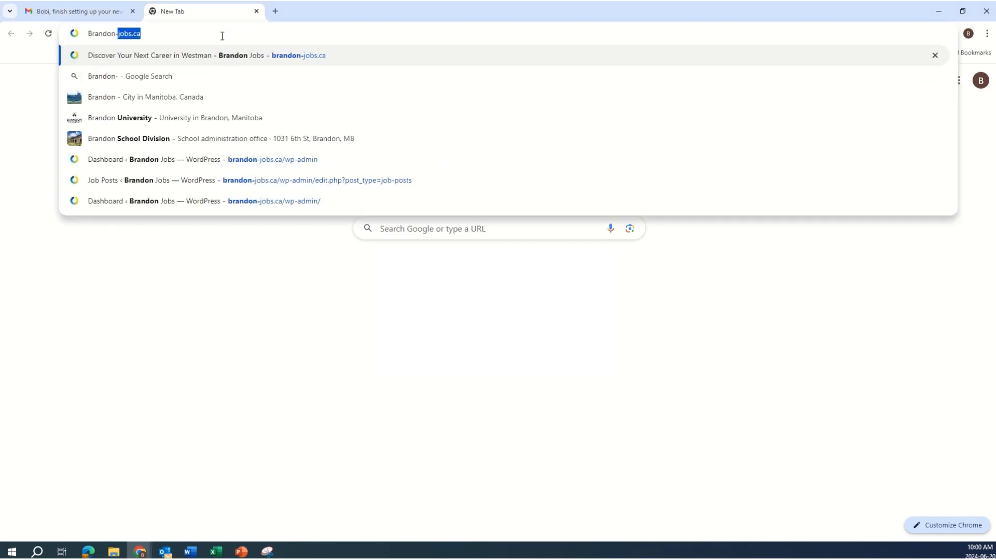
type("jobs.")
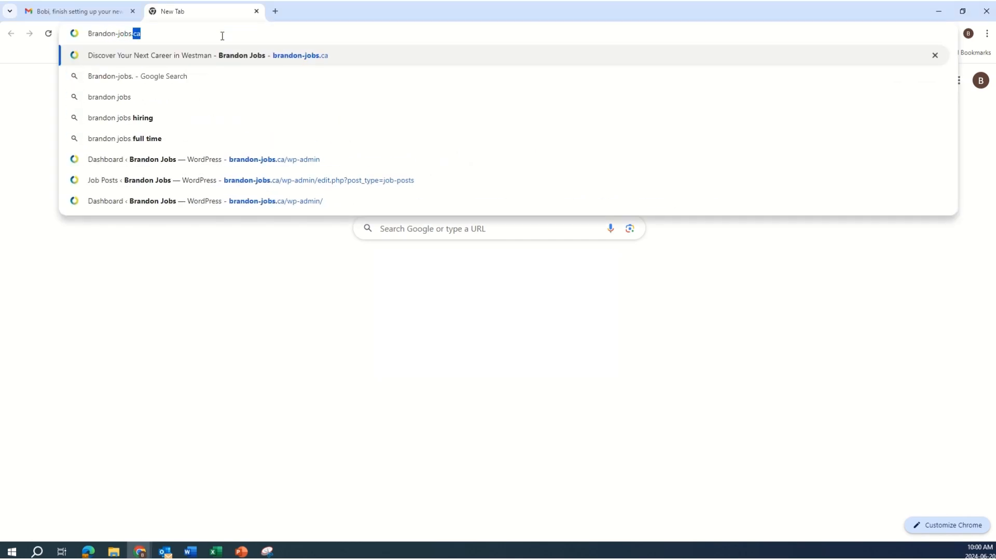
type("ca")
key("Return")
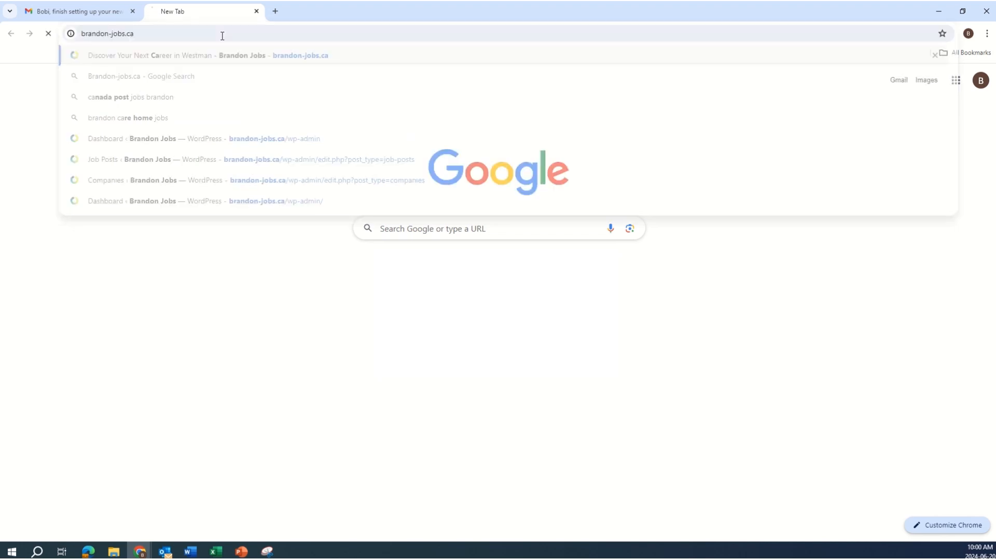
scroll(464, 376, "down", 2)
scroll(469, 382, "down", 10)
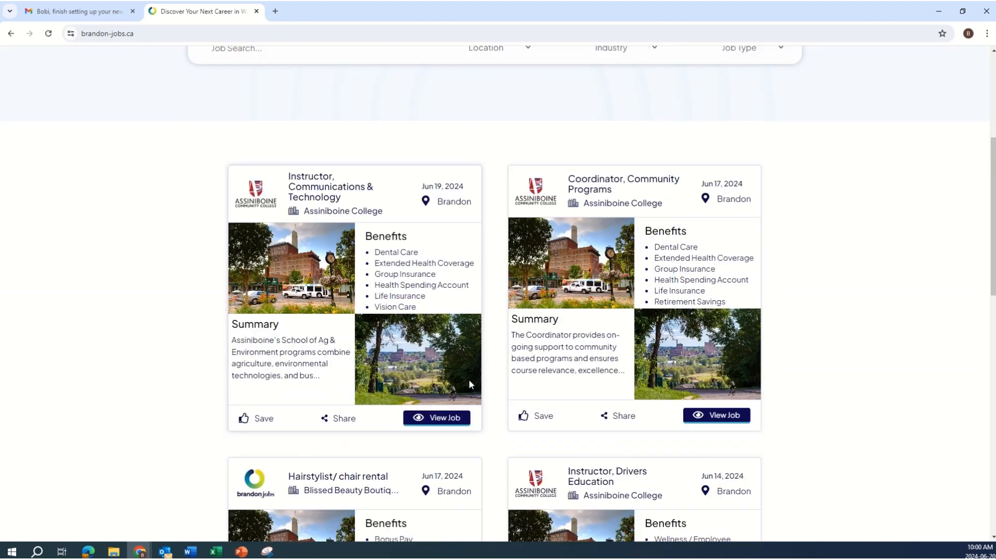
scroll(469, 382, "up", 12)
scroll(469, 385, "down", 6)
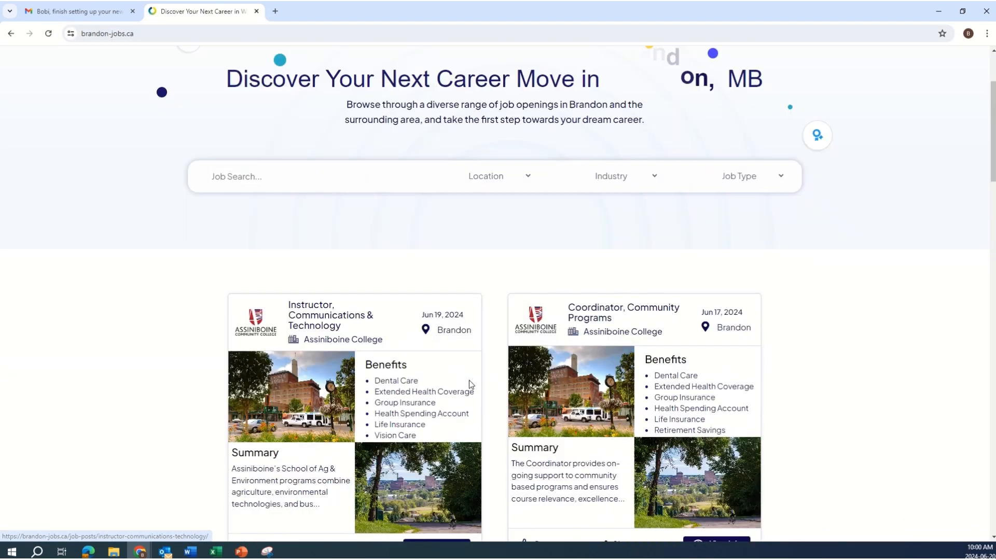
scroll(480, 429, "up", 2)
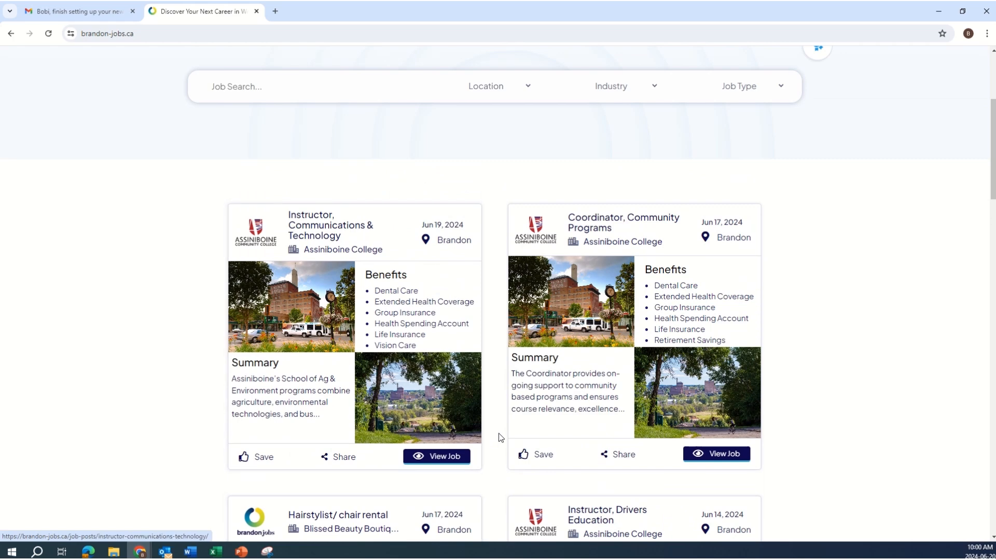
scroll(514, 450, "down", 2)
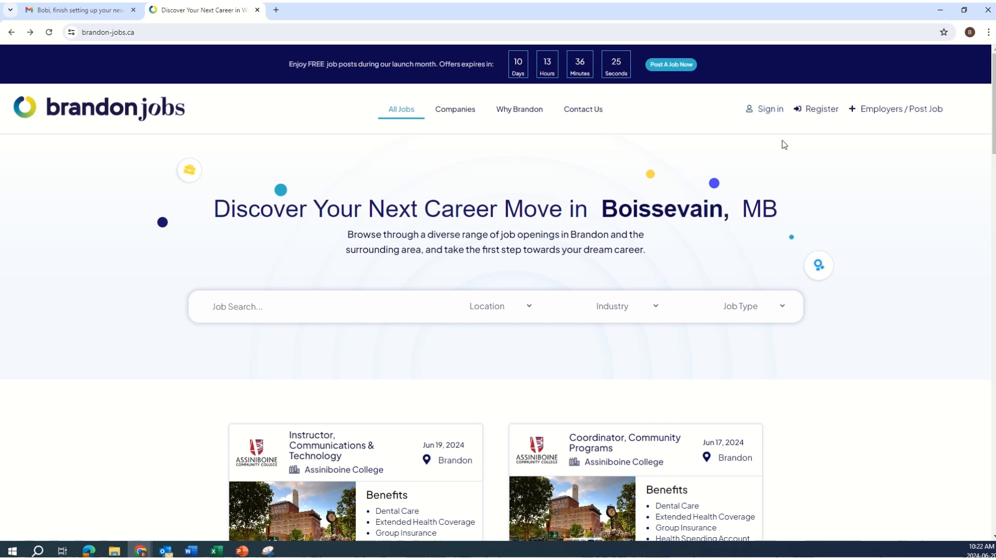
Open Register, choose the Employer option and scroll through the empty registration form
left_click(816, 116)
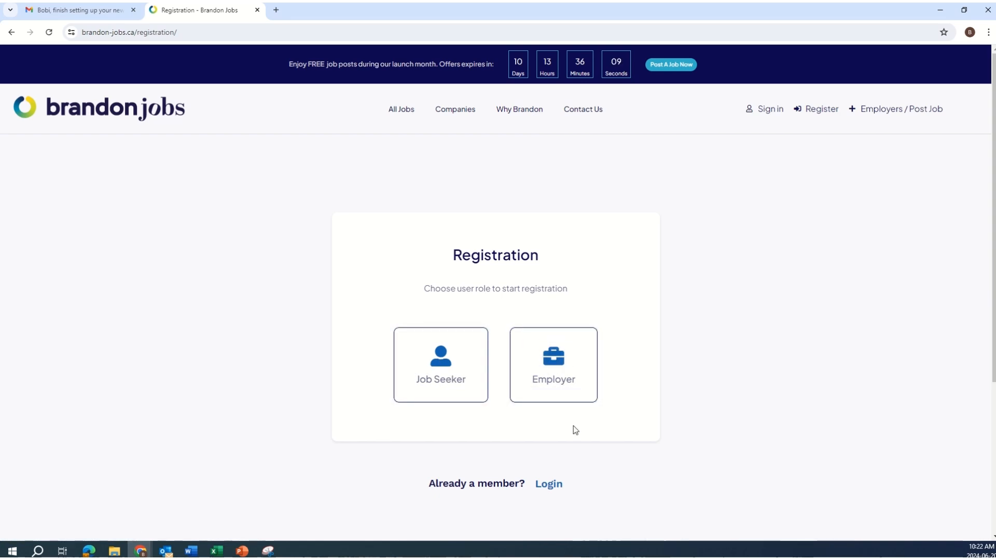
left_click(553, 388)
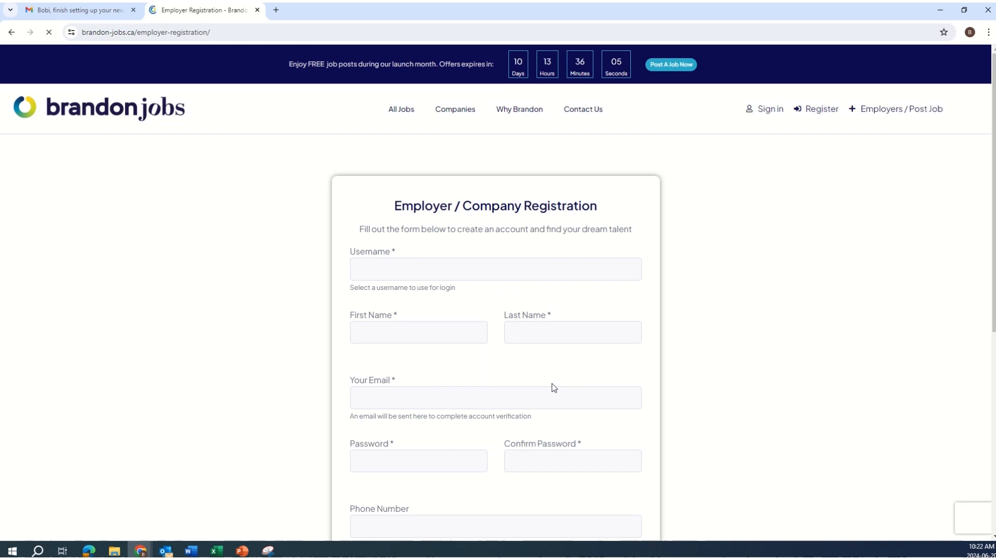
scroll(553, 388, "down", 1)
scroll(554, 386, "down", 1)
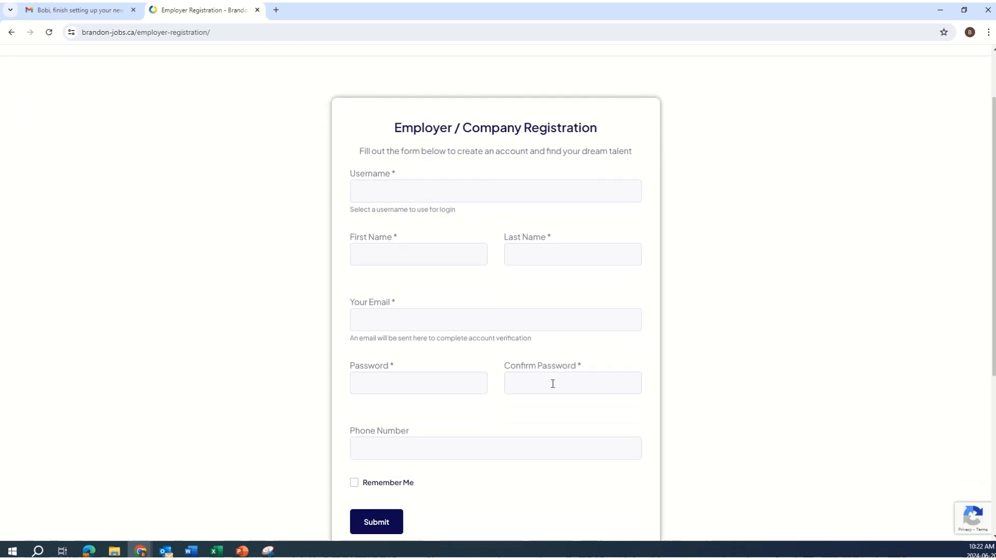
scroll(554, 388, "down", 1)
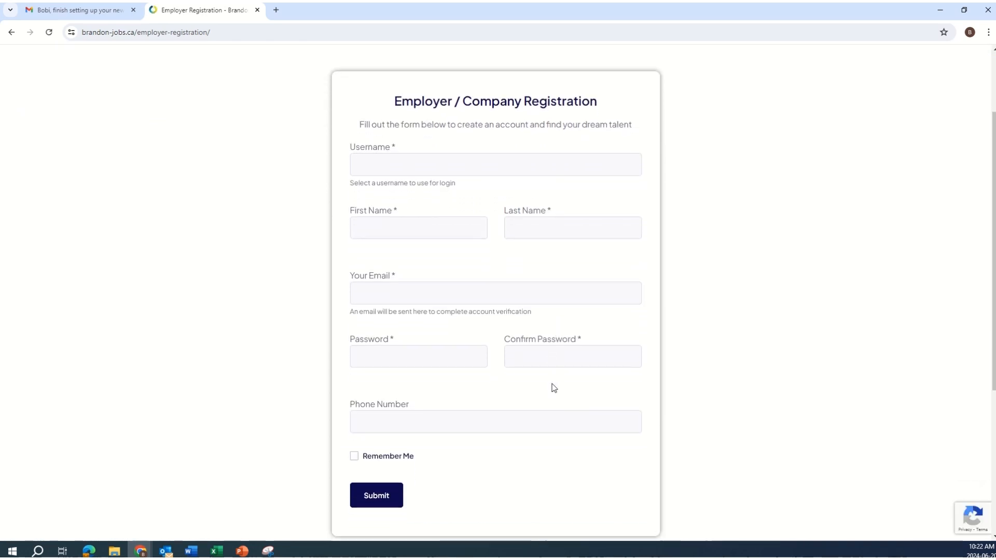
Enter username ReyesBakery, the owner's first and last name, and the contact e-mail
left_click(510, 145)
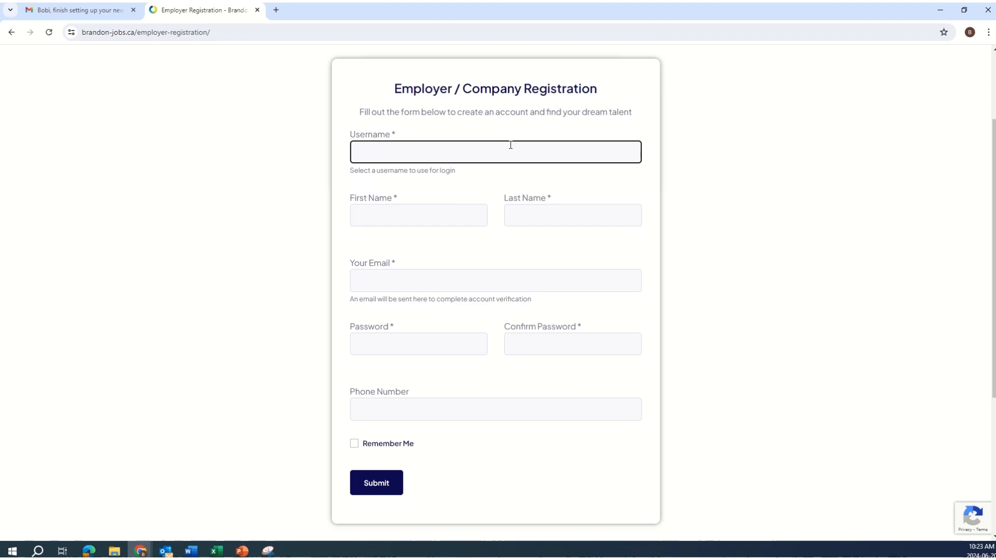
type("ReyesBakery")
left_click(429, 212)
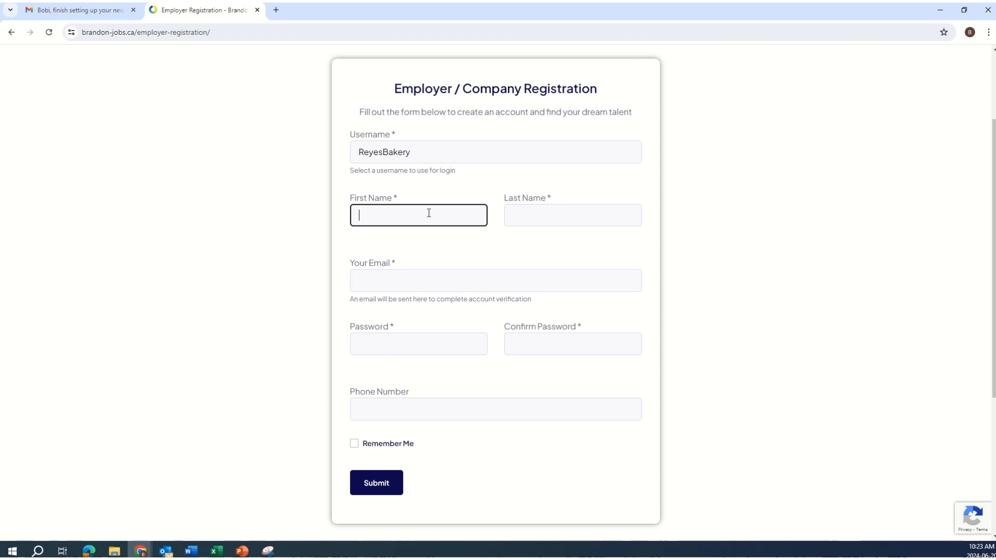
key("Tab")
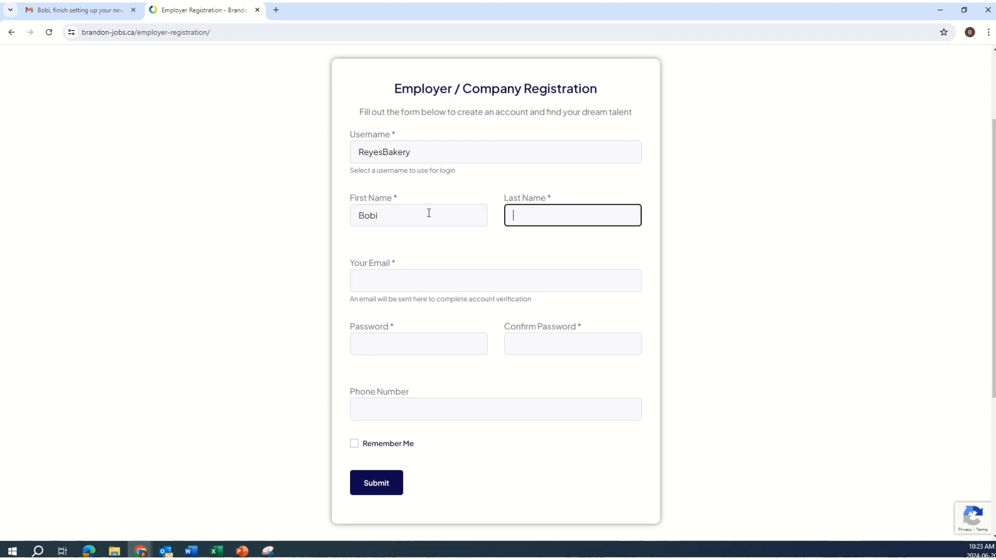
left_click(401, 281)
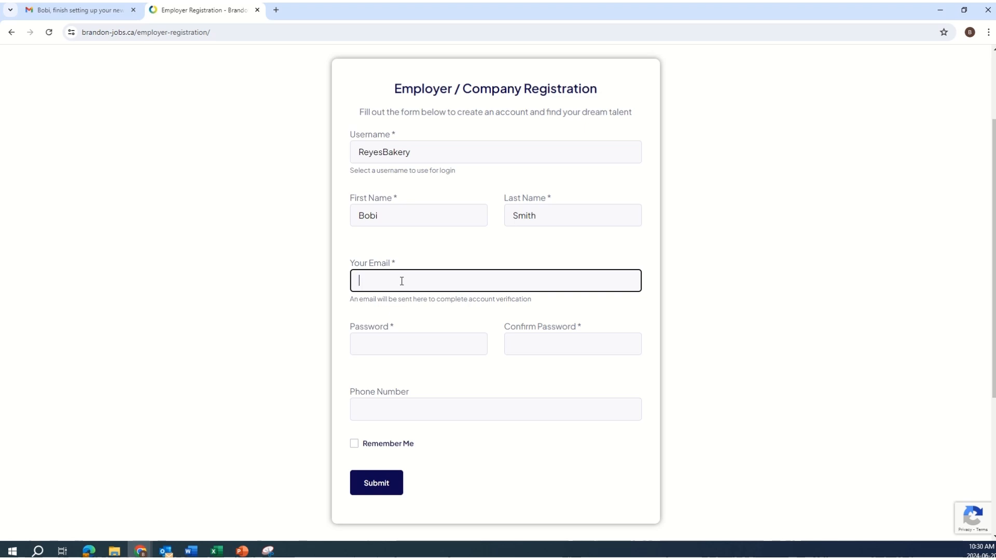
Enter the account password and phone number, then submit the employer registration
left_click(407, 338)
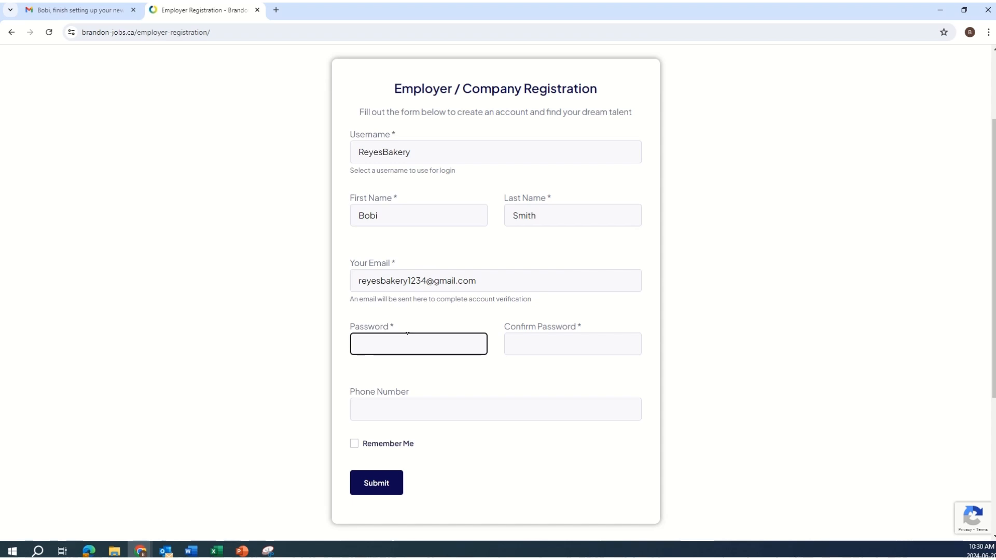
left_click(453, 405)
scroll(453, 403, "down", 2)
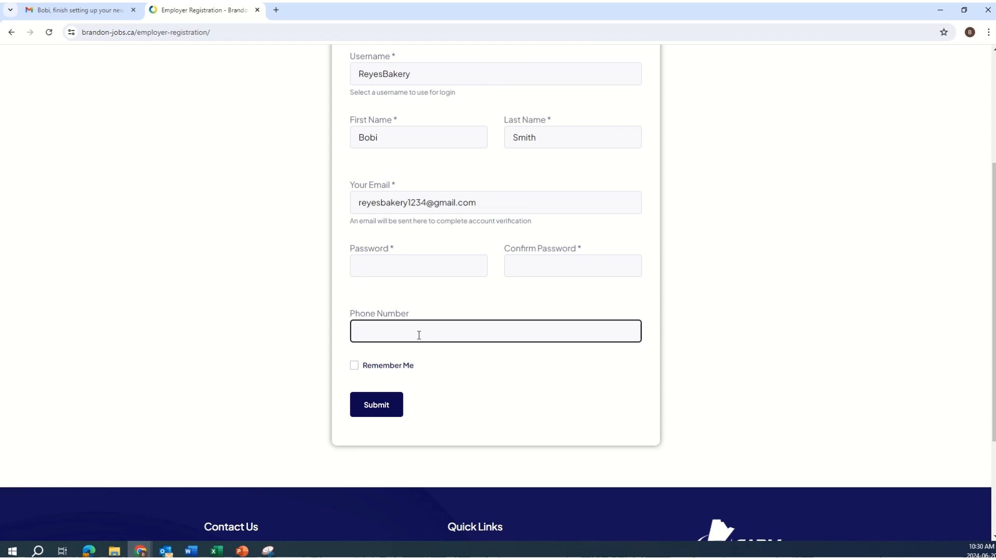
scroll(620, 300, "up", 2)
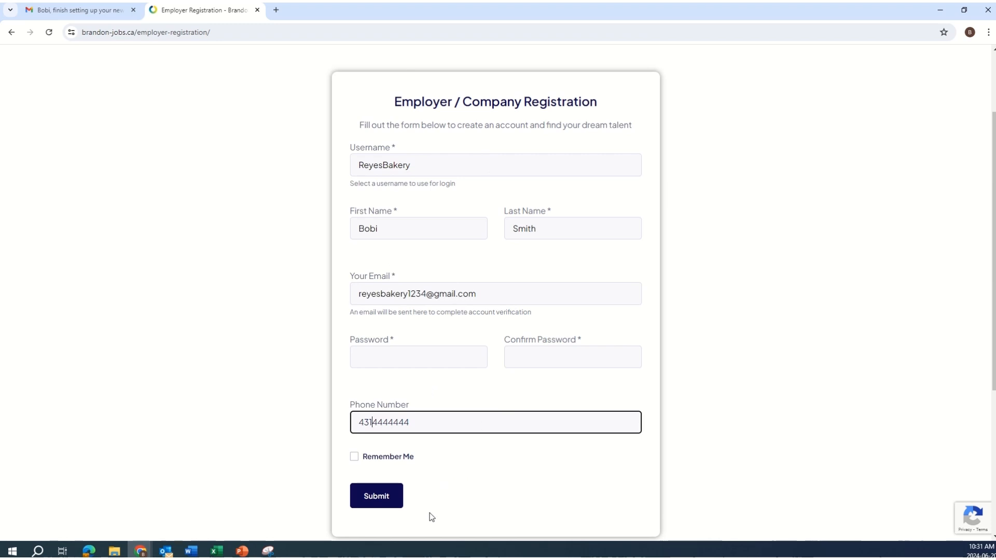
left_click(384, 501)
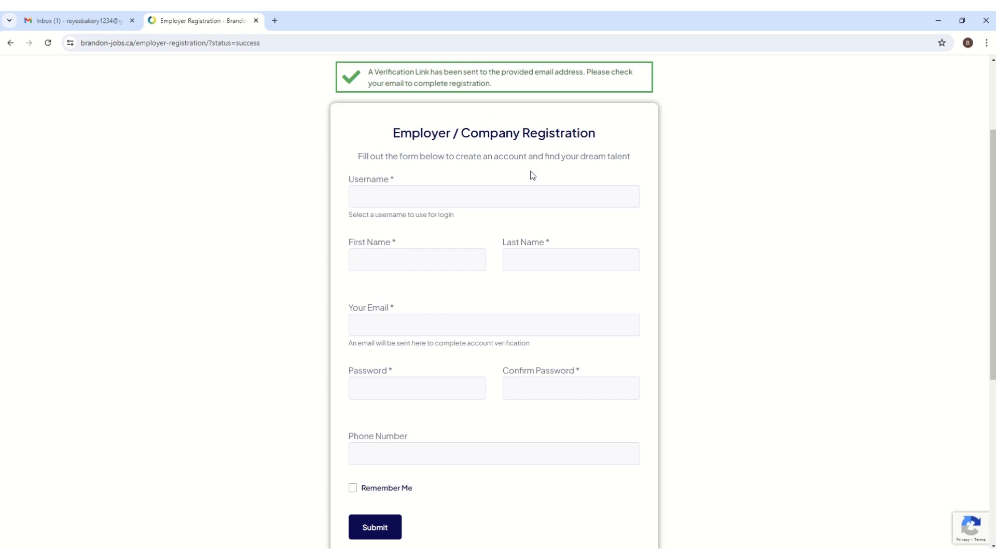
left_click(91, 26)
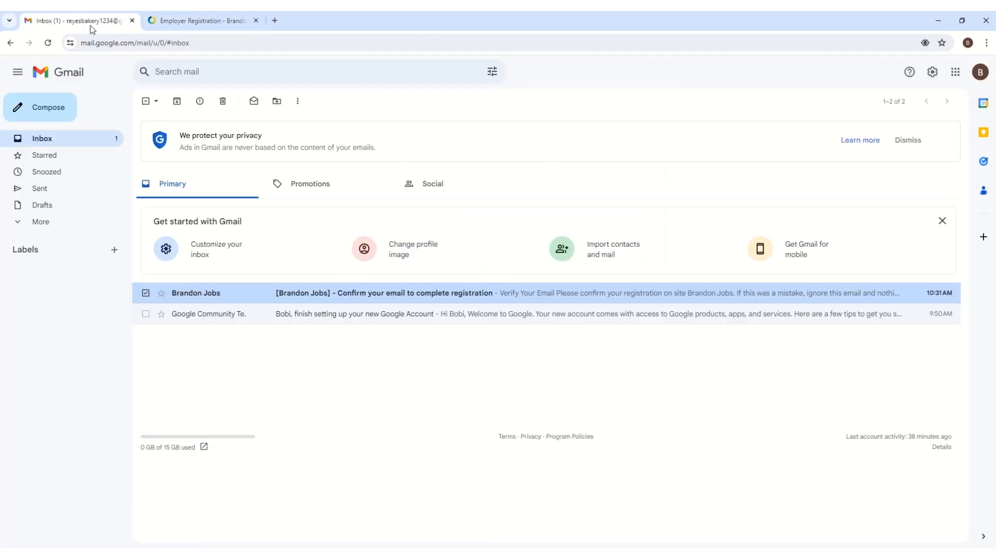
left_click(410, 300)
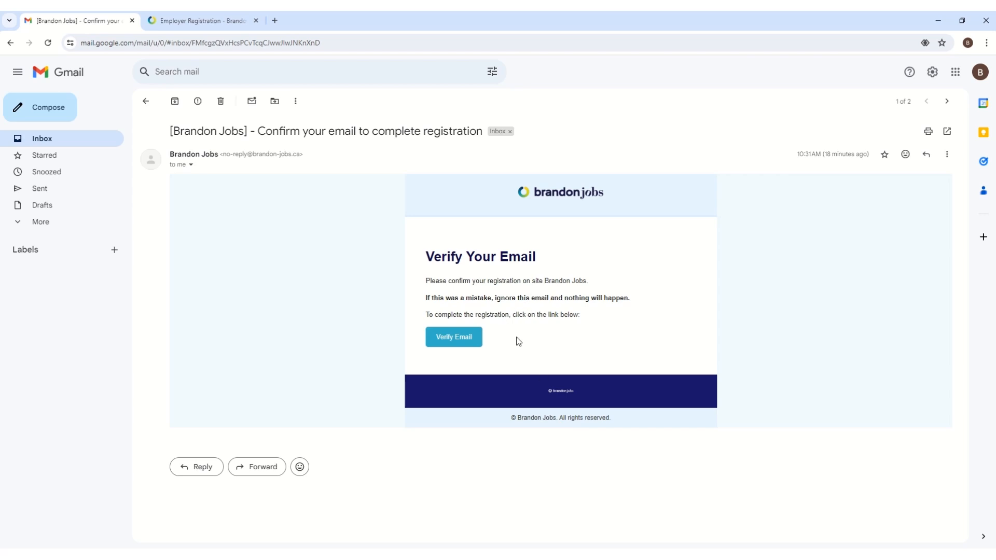
left_click(454, 337)
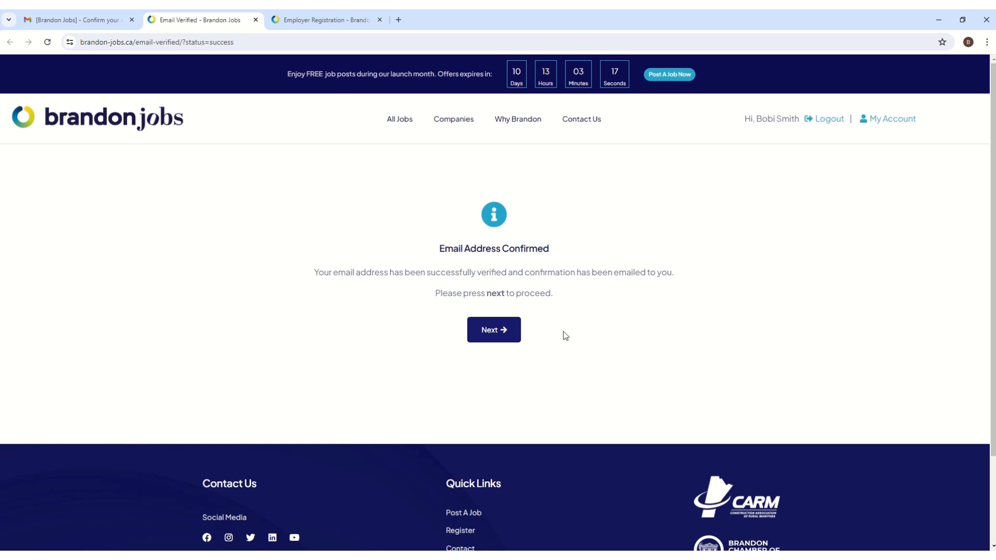
left_click(507, 338)
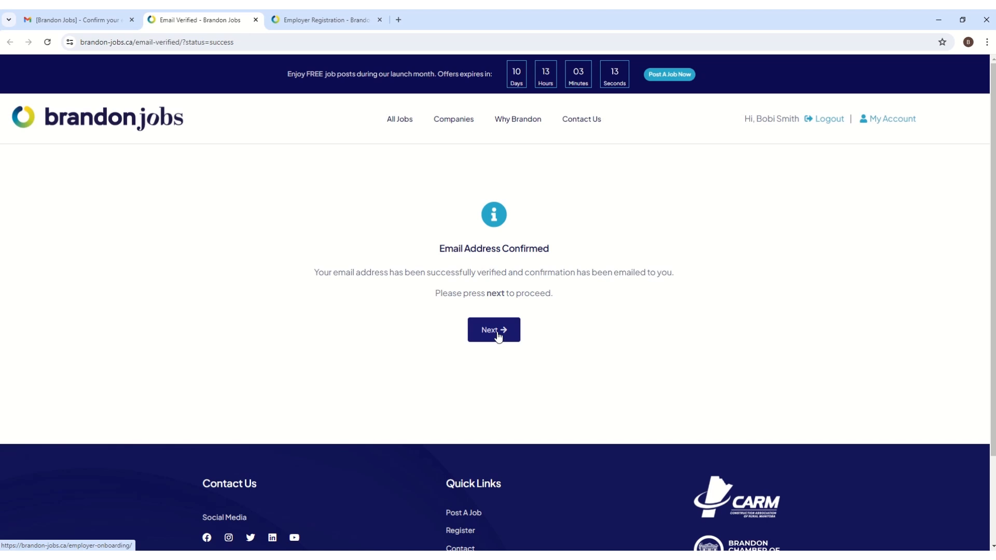
left_click(497, 335)
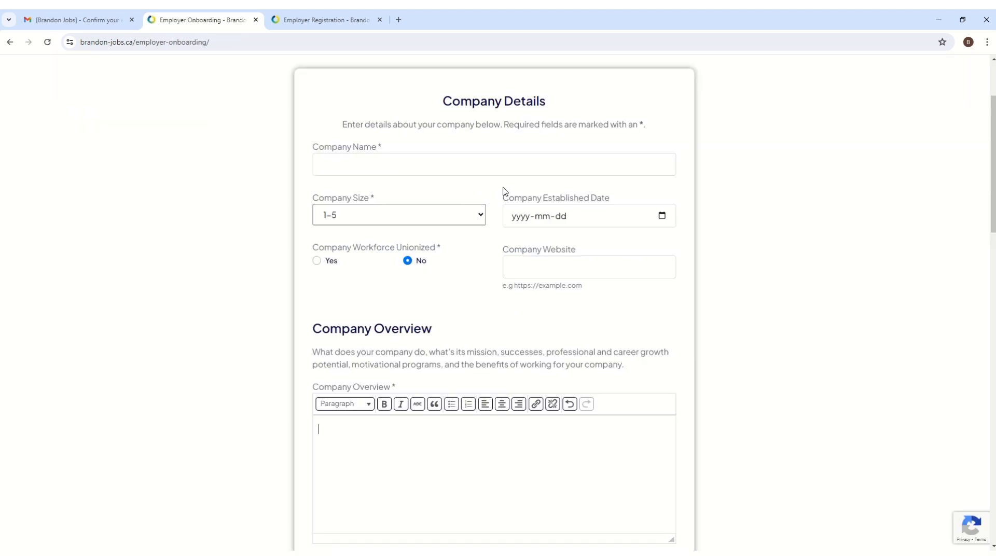
Enter company name Reyes Bakery, size 1-5, established 2020-06-20, workforce not unionized
left_click(370, 167)
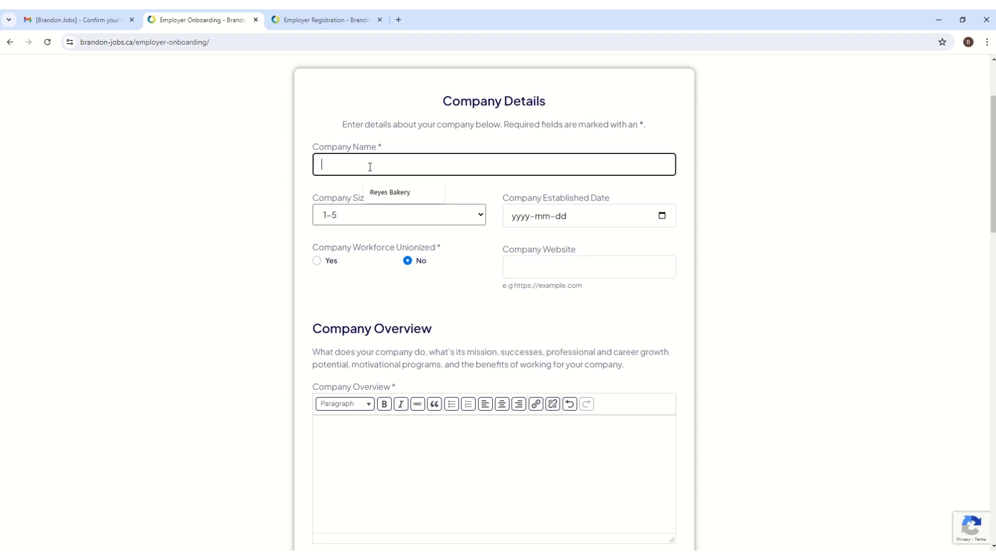
left_click(384, 193)
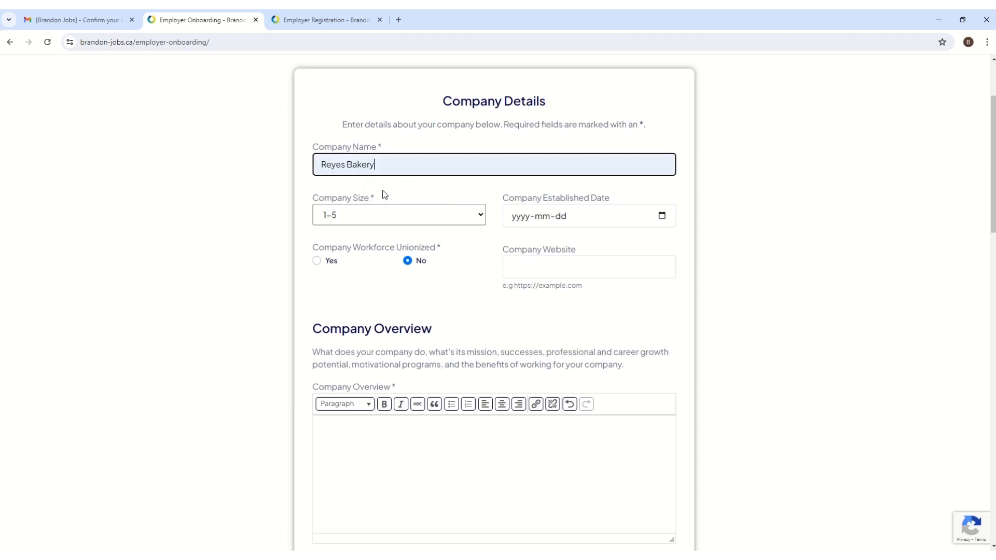
left_click(425, 222)
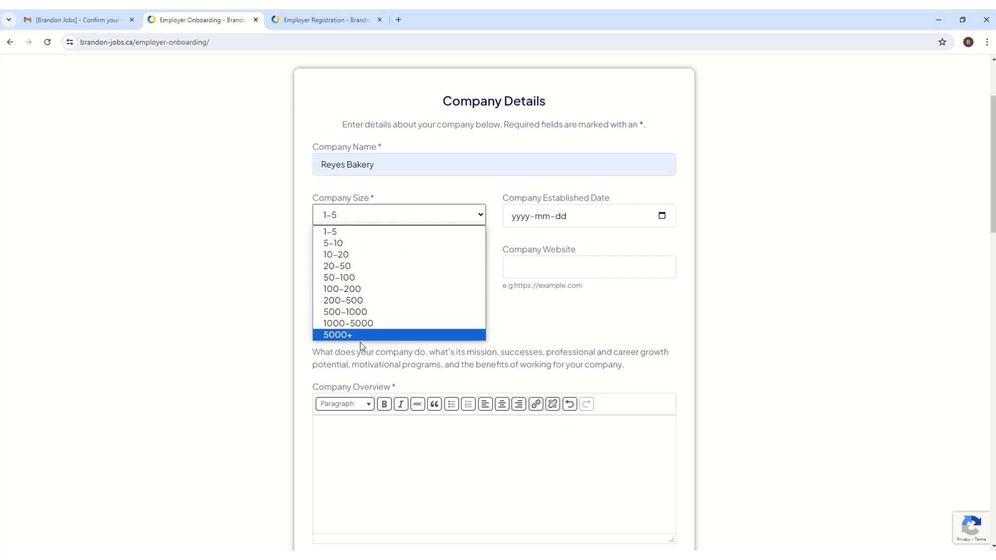
left_click(335, 231)
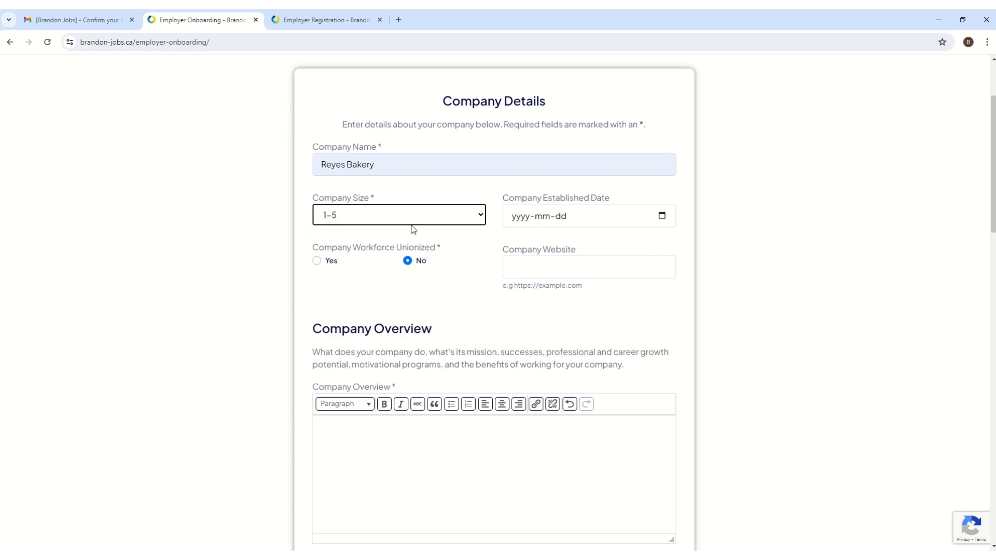
left_click(516, 218)
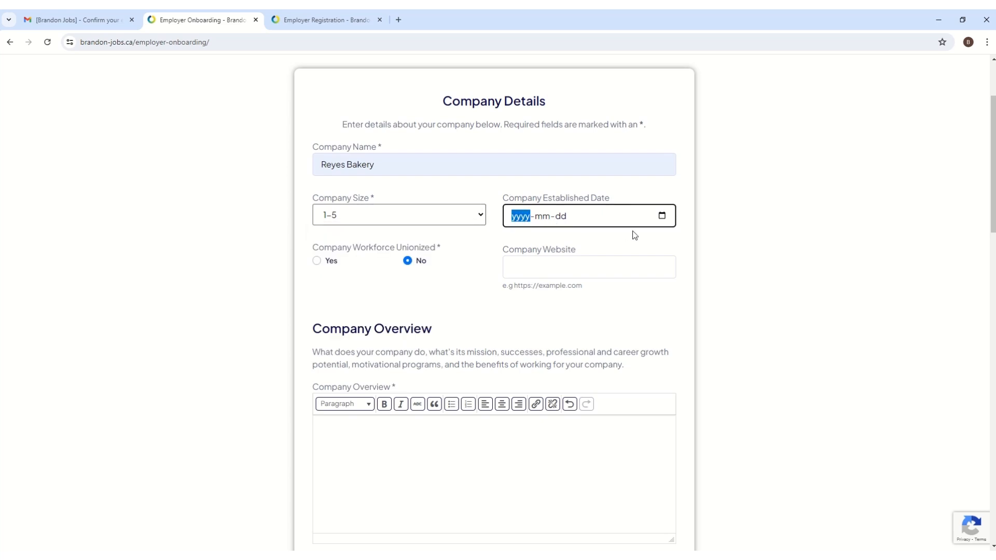
type("2020-06-20")
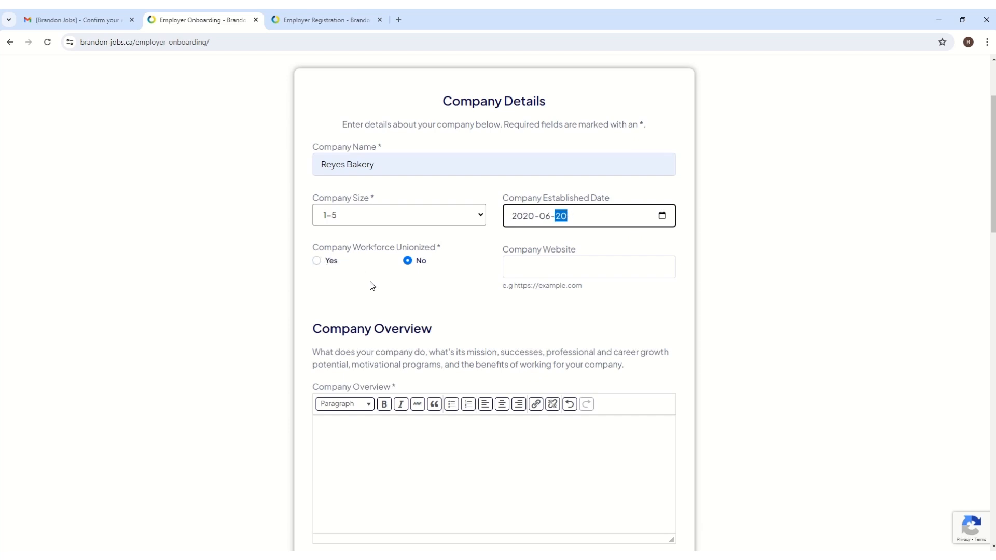
left_click(407, 262)
Move past the website field and scroll down to Company Branding and Contacts
left_click(549, 266)
scroll(548, 266, "down", 1)
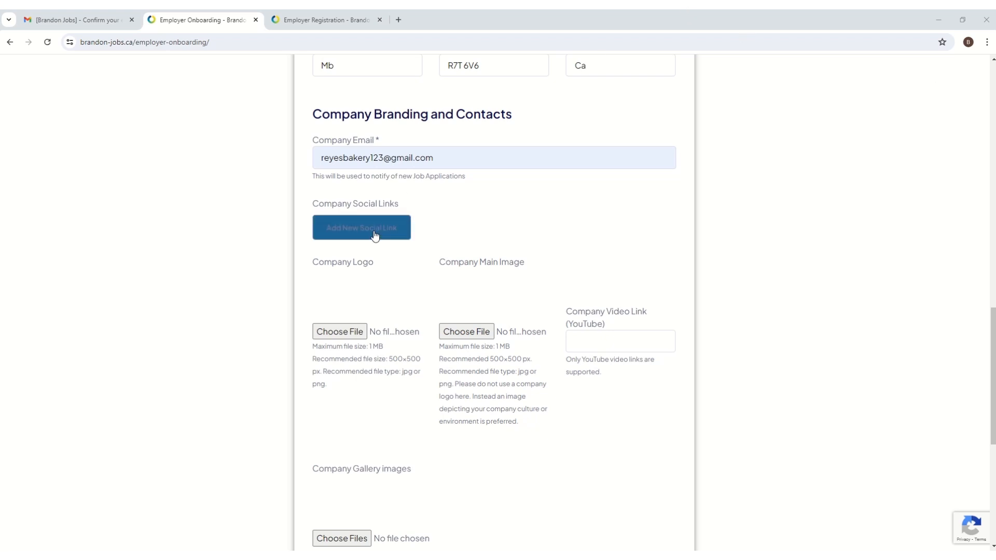
Add Facebook and LinkedIn social links, pasting each profile URL
left_click(358, 234)
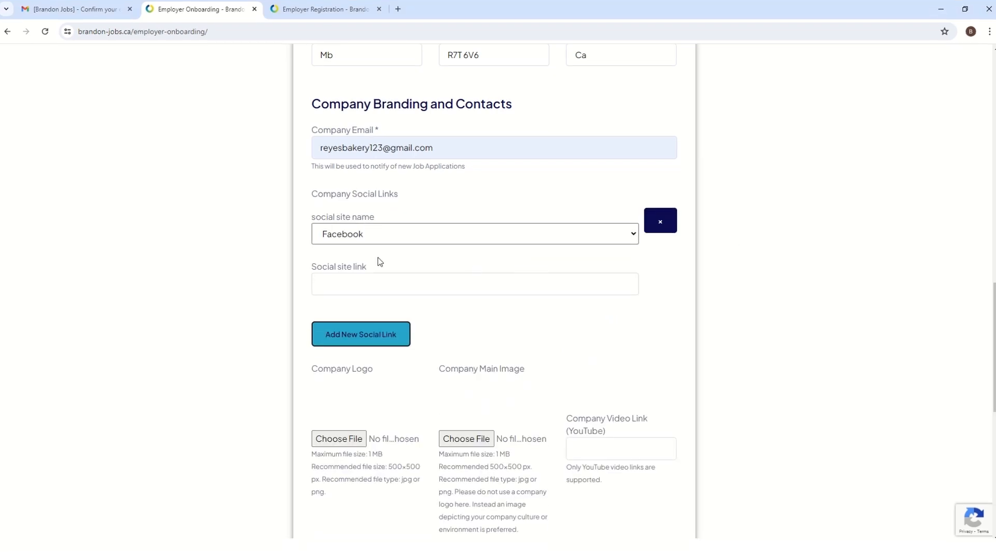
left_click(402, 284)
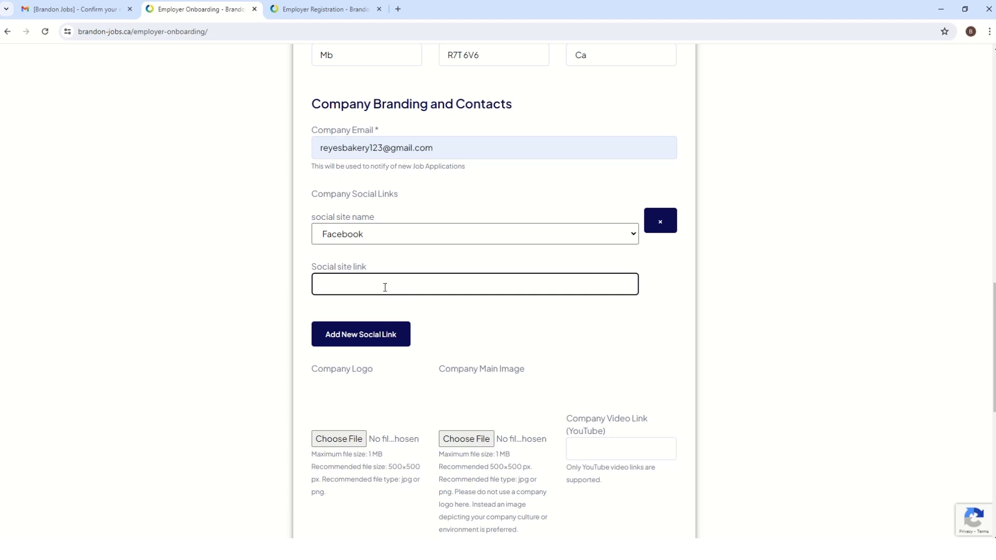
type("reyesbakeryfbhttps://example.com")
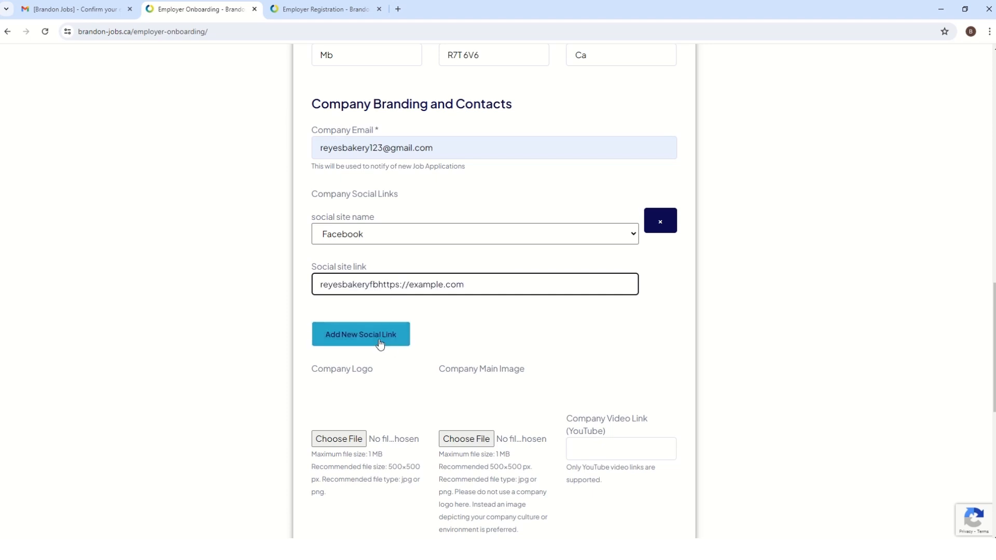
left_click(377, 340)
left_click(374, 350)
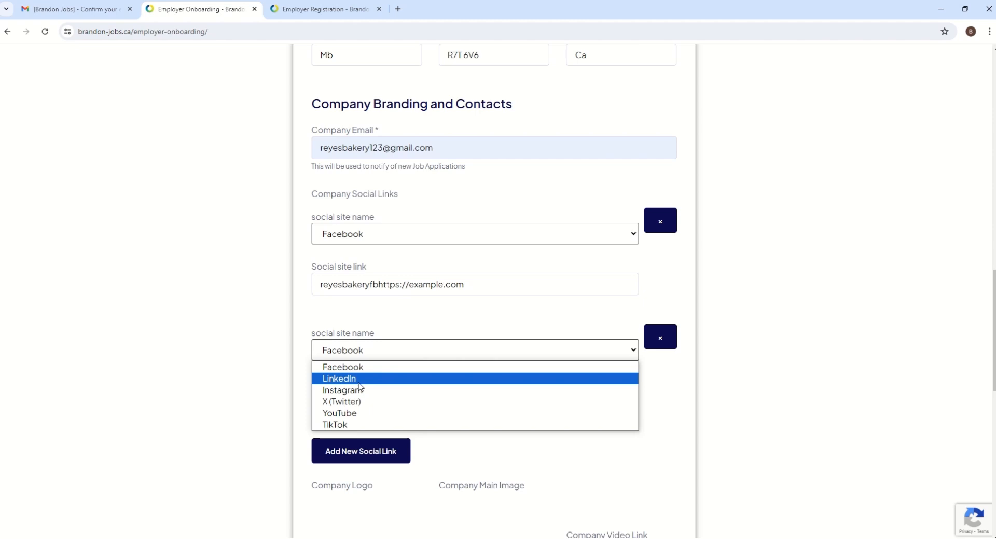
left_click(360, 382)
left_click(375, 404)
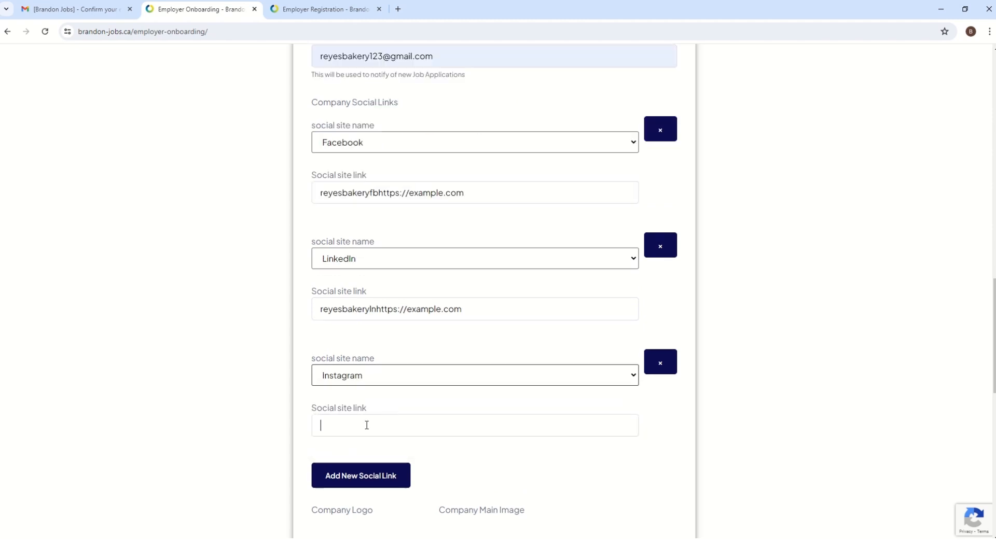
Add the remaining social links, including YouTube and TikTok, pasting their URLs
left_click(368, 423)
key("super+v")
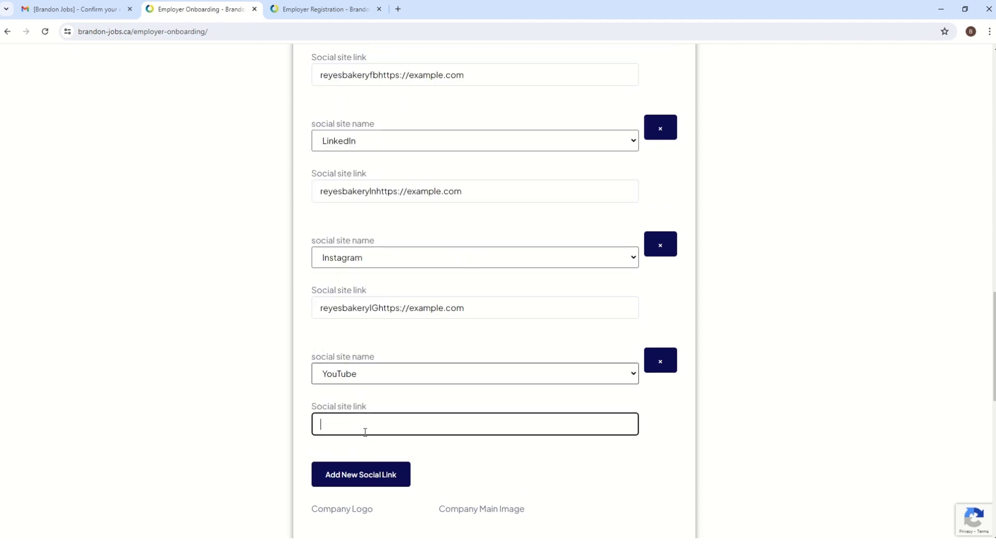
type("reyesbakeryYThttps://example.com")
left_click(386, 469)
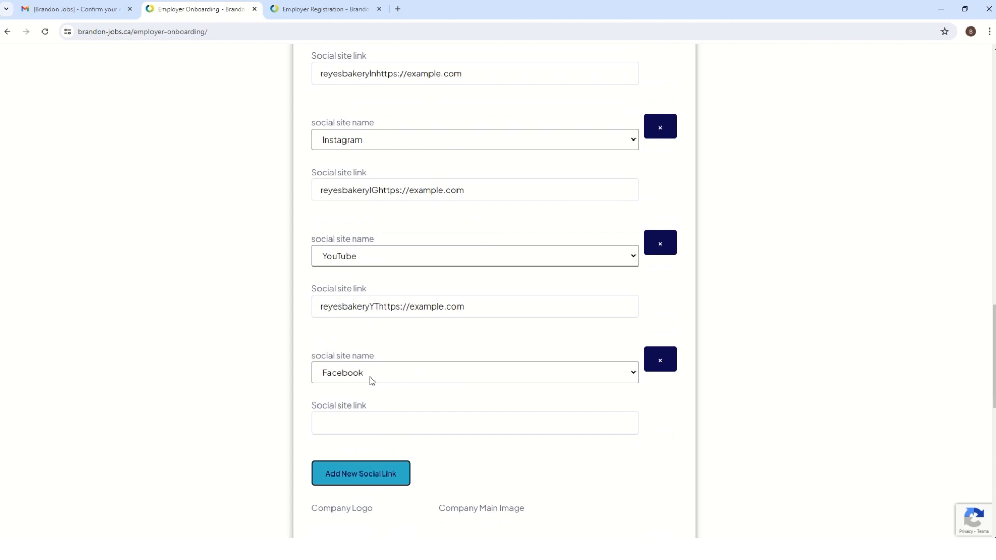
left_click(373, 380)
left_click(366, 447)
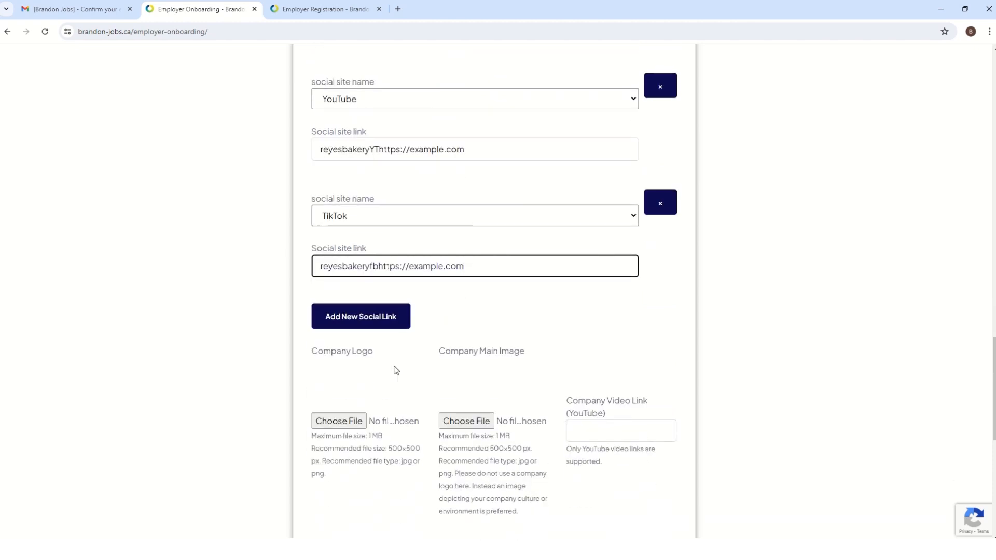
scroll(396, 369, "down", 5)
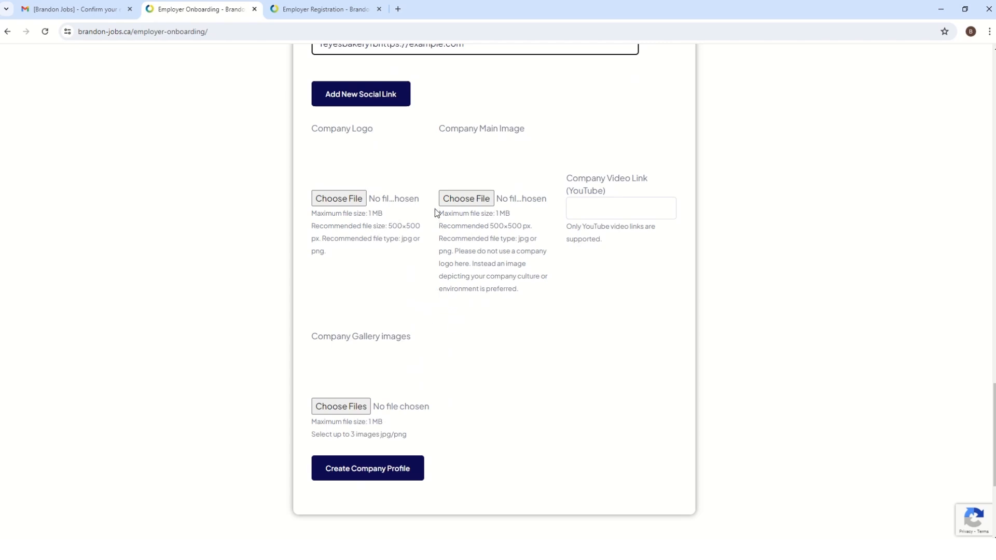
Upload the utensils logo and mixing-bowl main image, leaving the video link empty
left_click(356, 202)
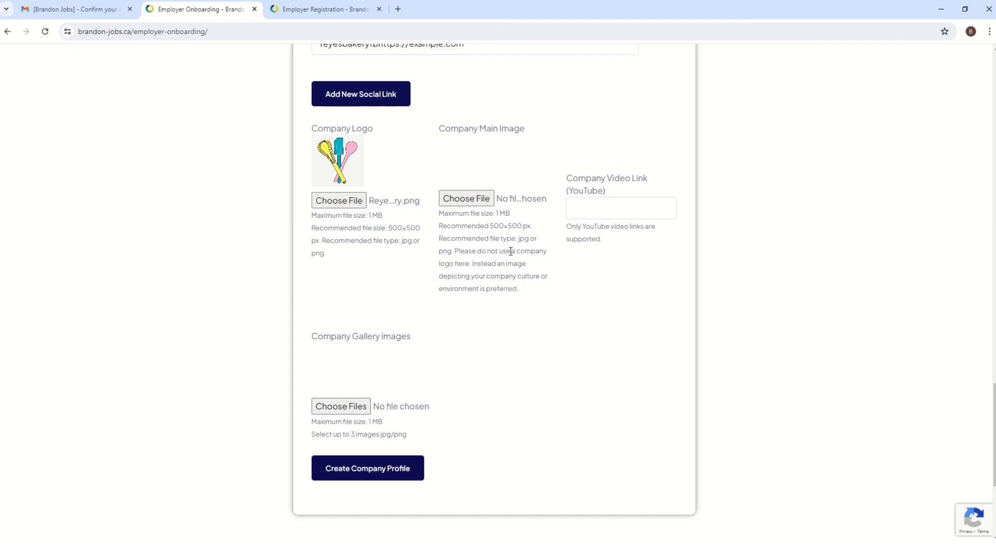
left_click(491, 199)
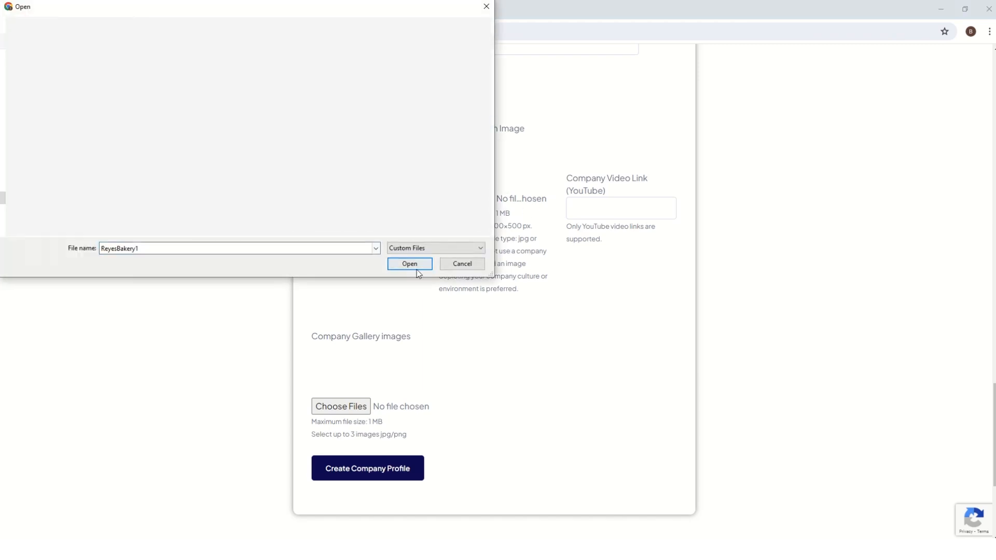
left_click(417, 268)
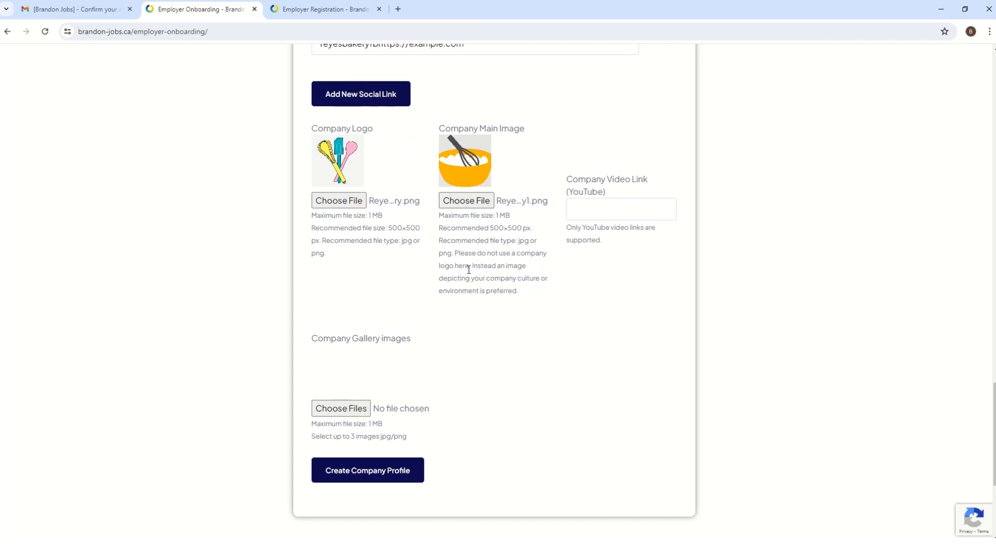
left_click(619, 208)
right_click(593, 209)
left_click(589, 210)
Attach ReyesBakery2.jpg as the company gallery image
scroll(473, 344, "down", 1)
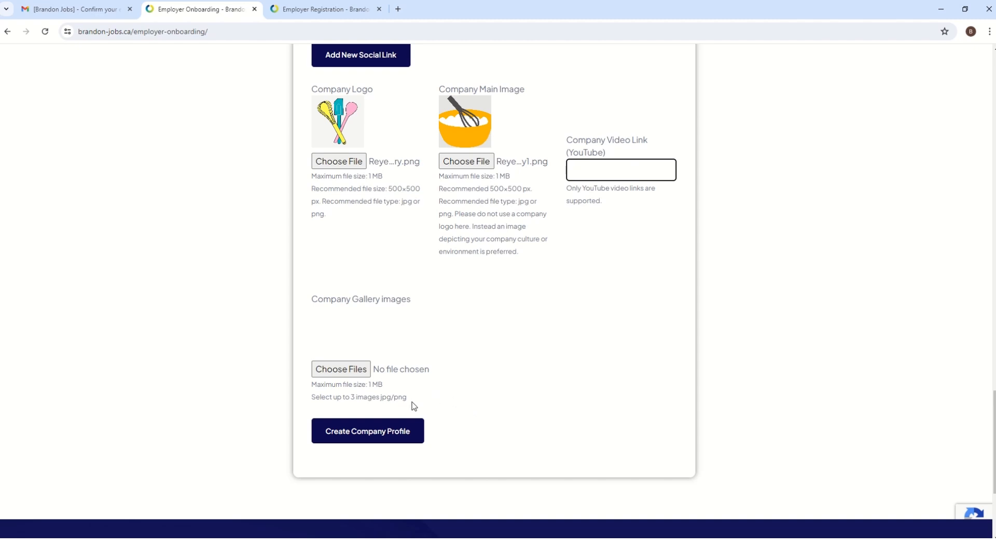
left_click(341, 368)
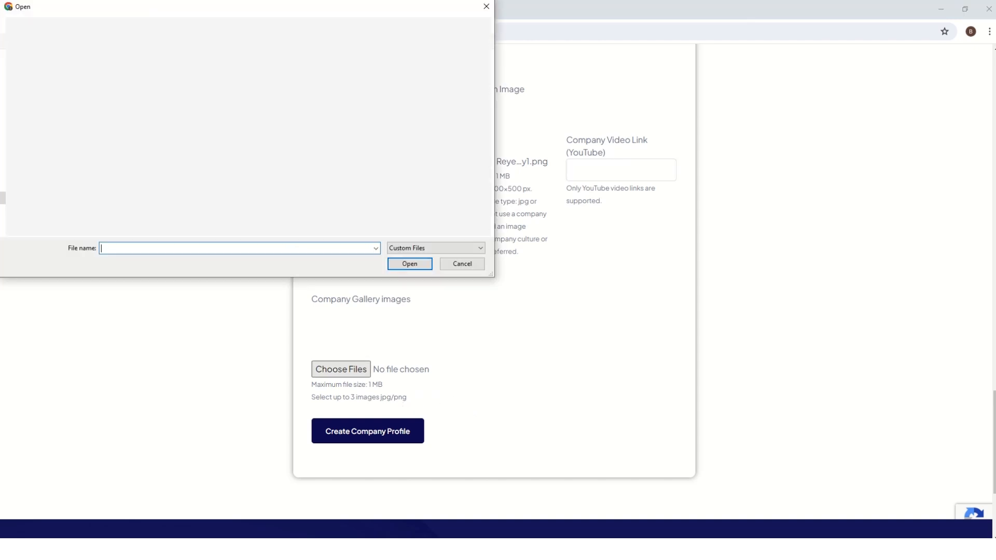
type("ReyesBakery2.jpg")
left_click(409, 263)
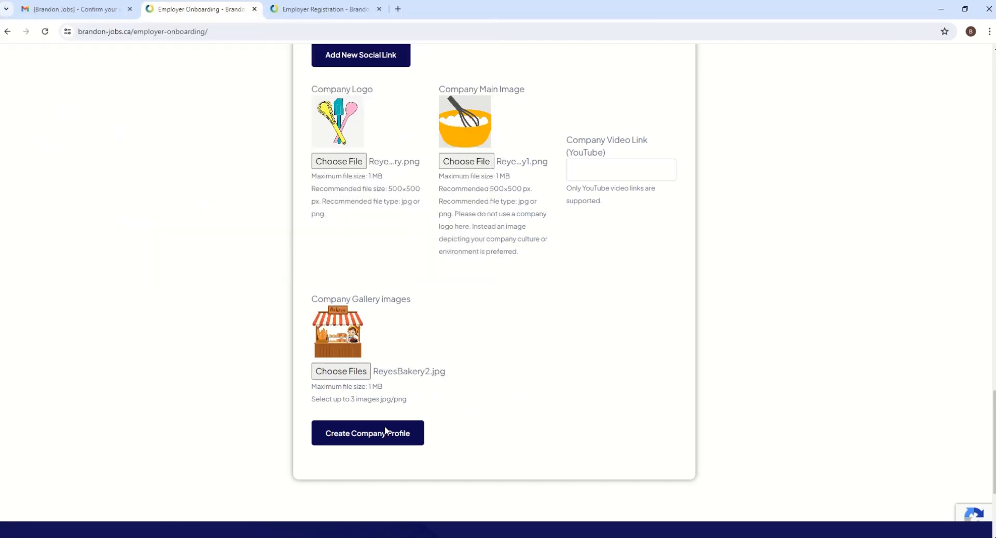
scroll(441, 399, "up", 4)
scroll(455, 374, "down", 4)
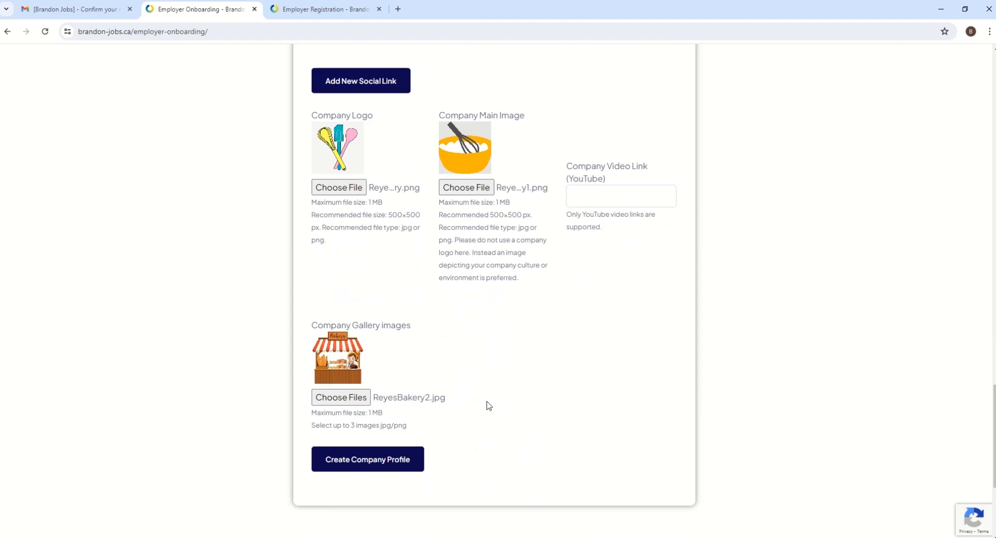
scroll(486, 402, "up", 4)
scroll(491, 392, "up", 15)
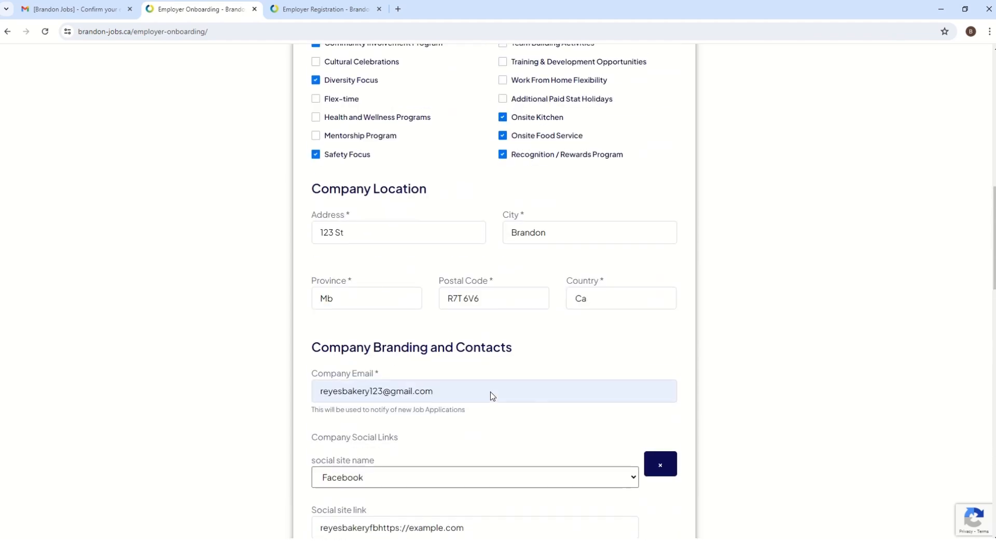
scroll(490, 391, "up", 7)
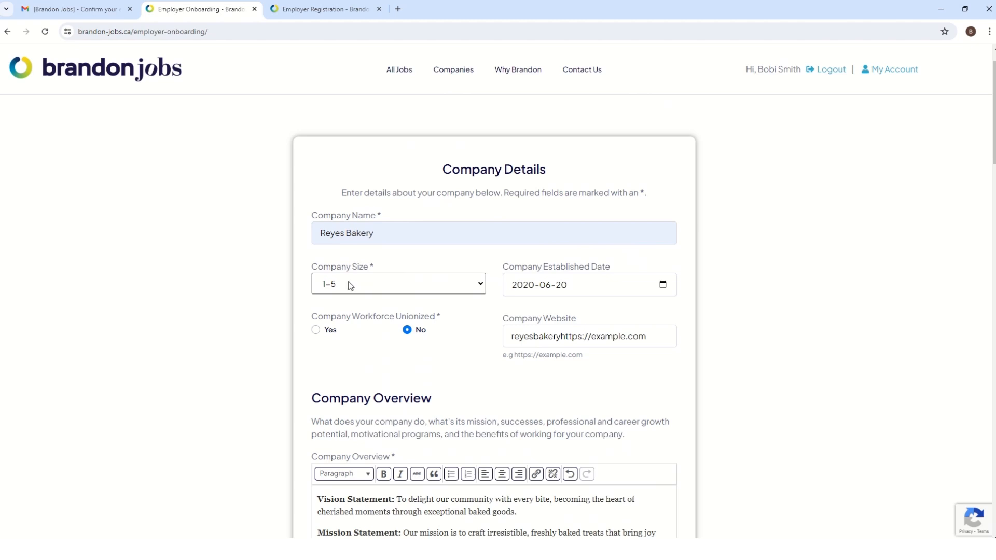
scroll(523, 300, "down", 1)
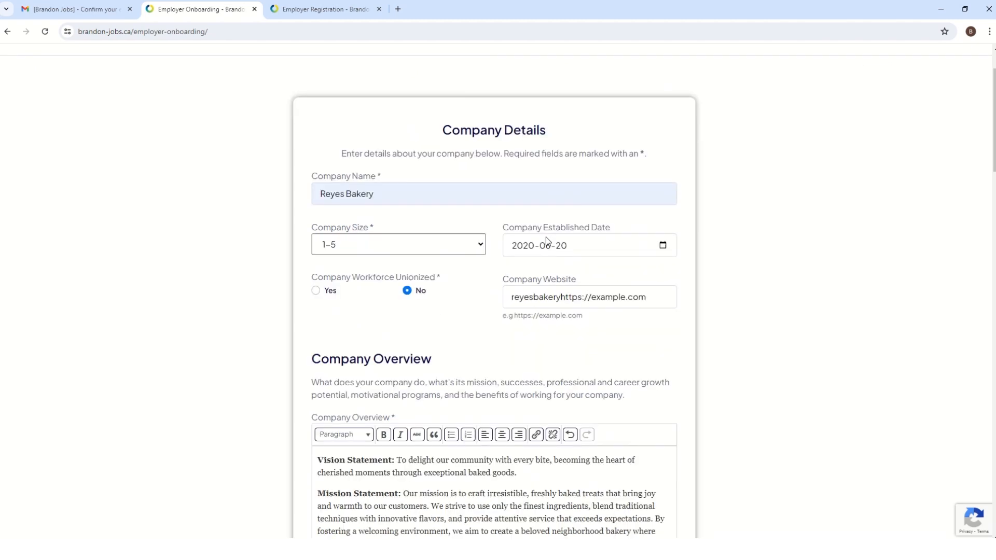
scroll(540, 262, "down", 1)
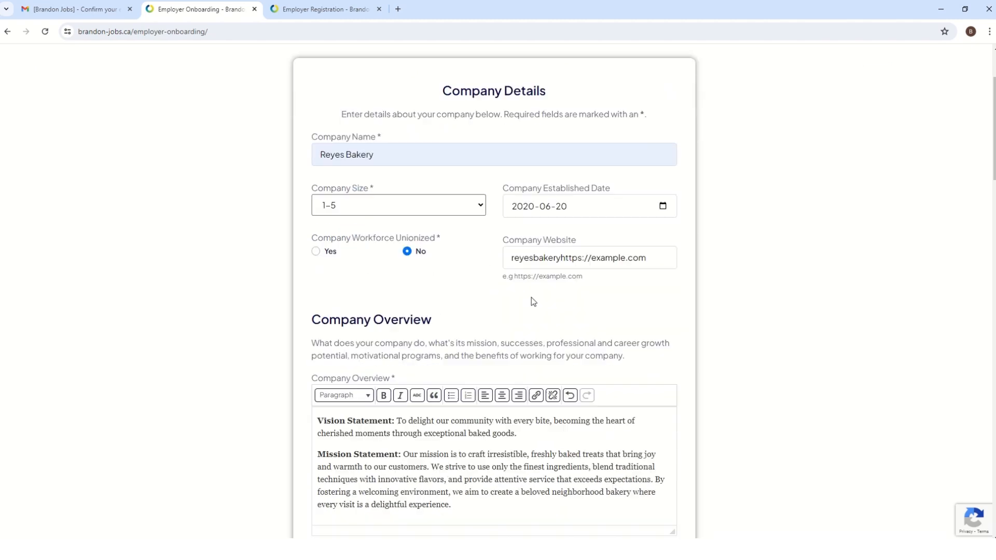
scroll(523, 289, "down", 4)
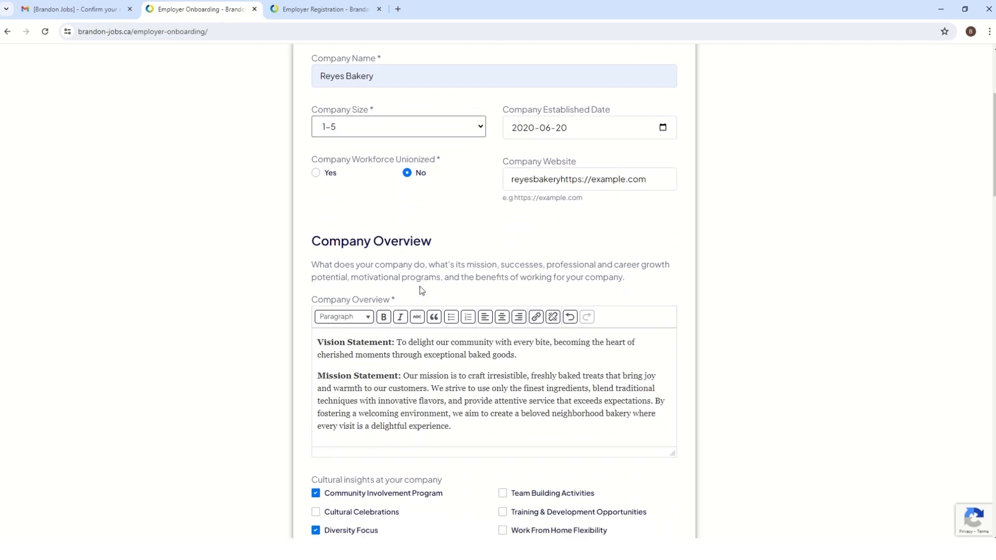
scroll(470, 344, "down", 5)
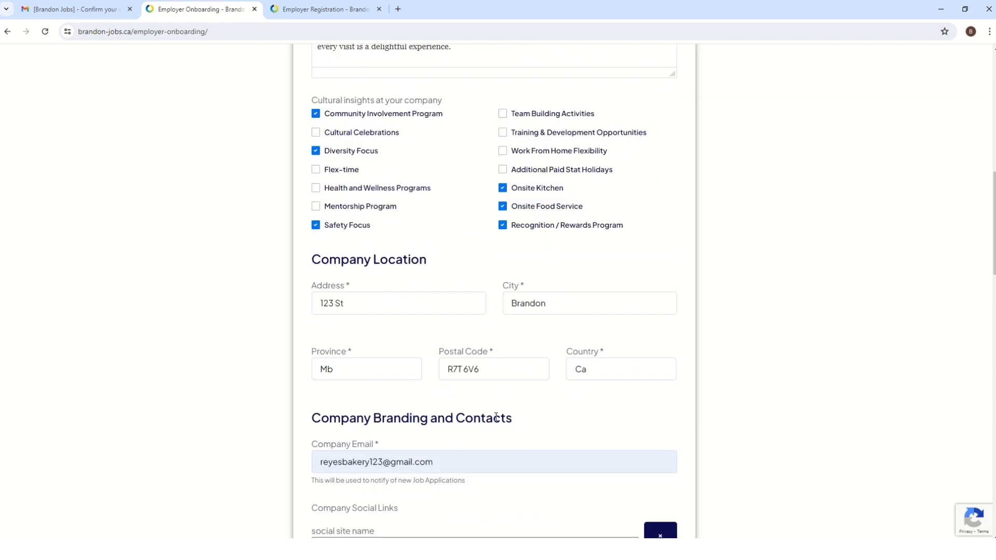
scroll(493, 413, "down", 3)
scroll(458, 390, "down", 7)
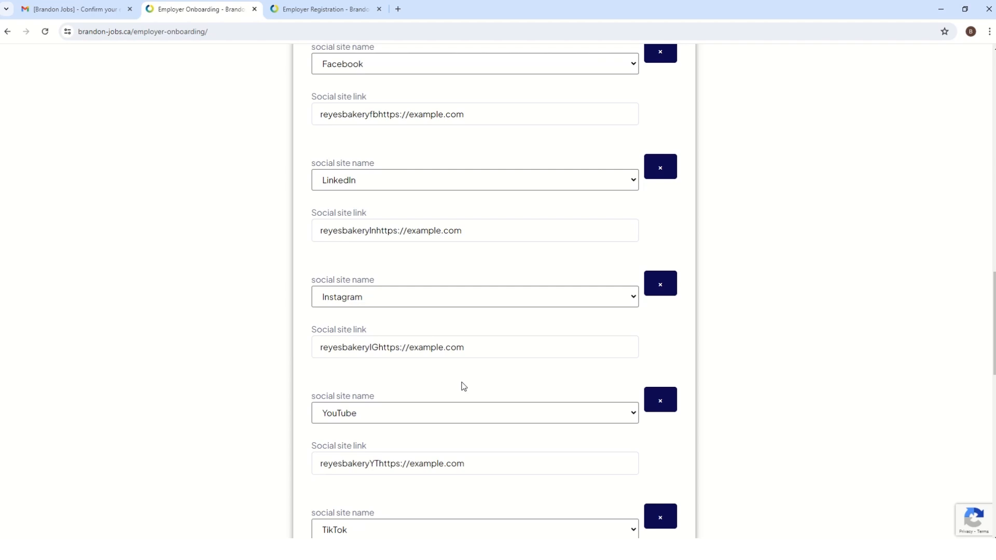
scroll(457, 398, "up", 1)
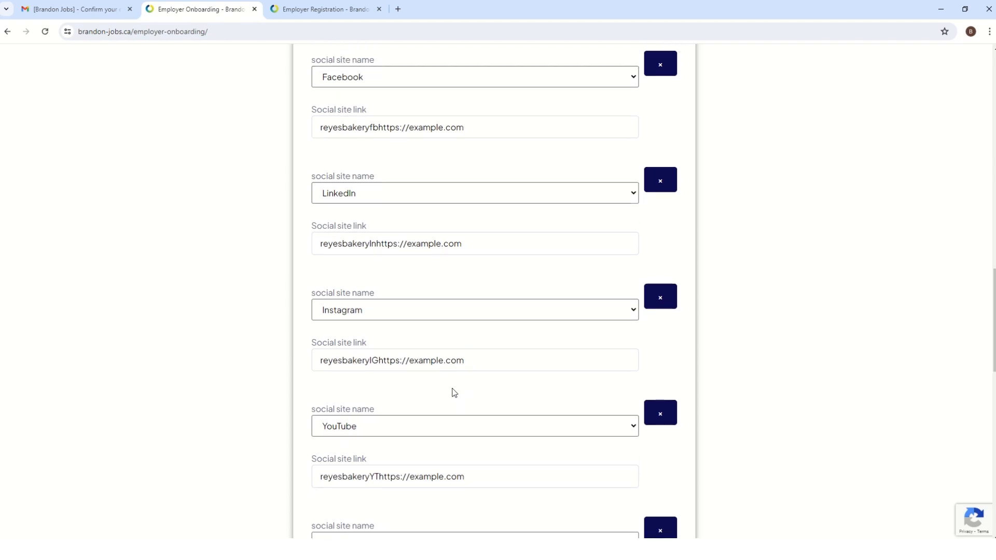
scroll(451, 391, "down", 3)
scroll(445, 375, "down", 9)
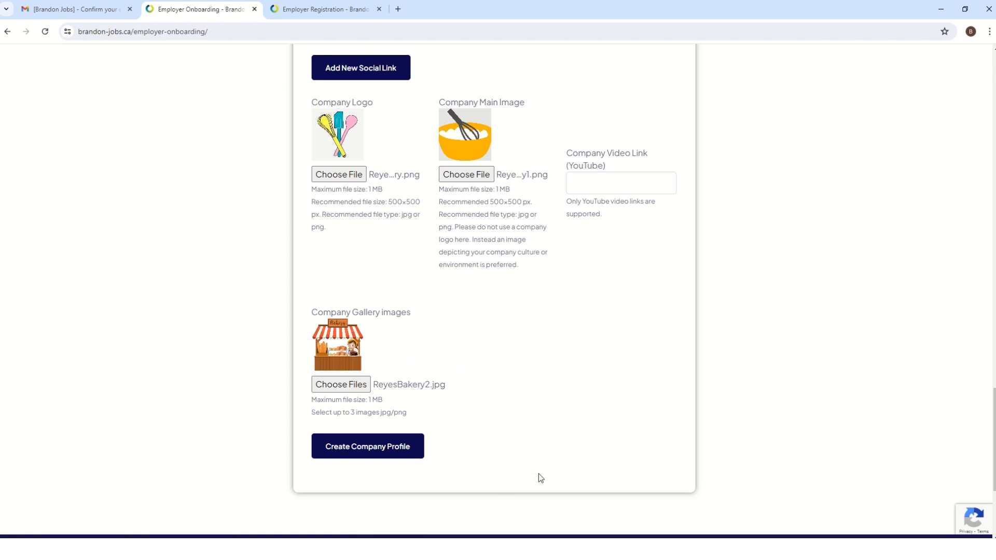
Submit the form to create the Reyes Bakery company profile
left_click(395, 450)
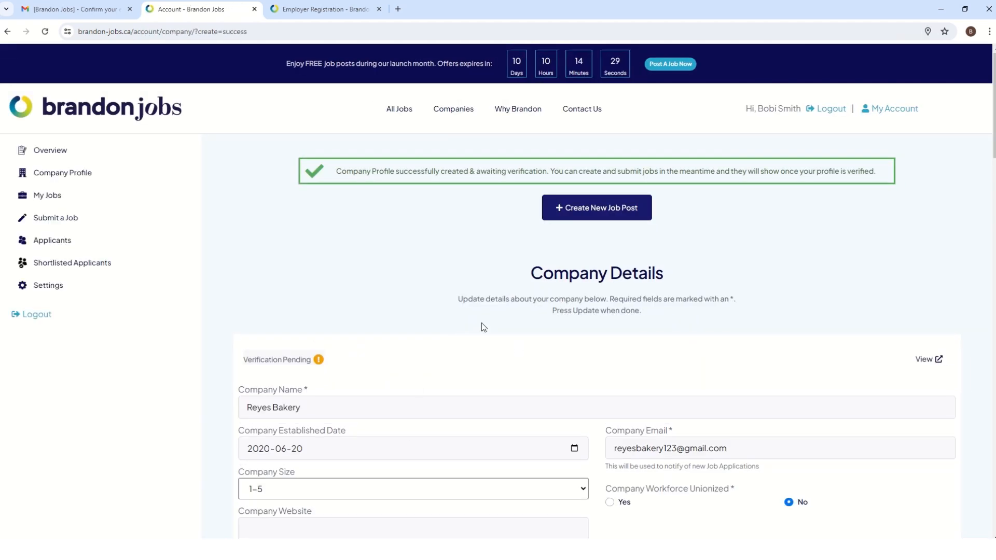
scroll(639, 423, "down", 5)
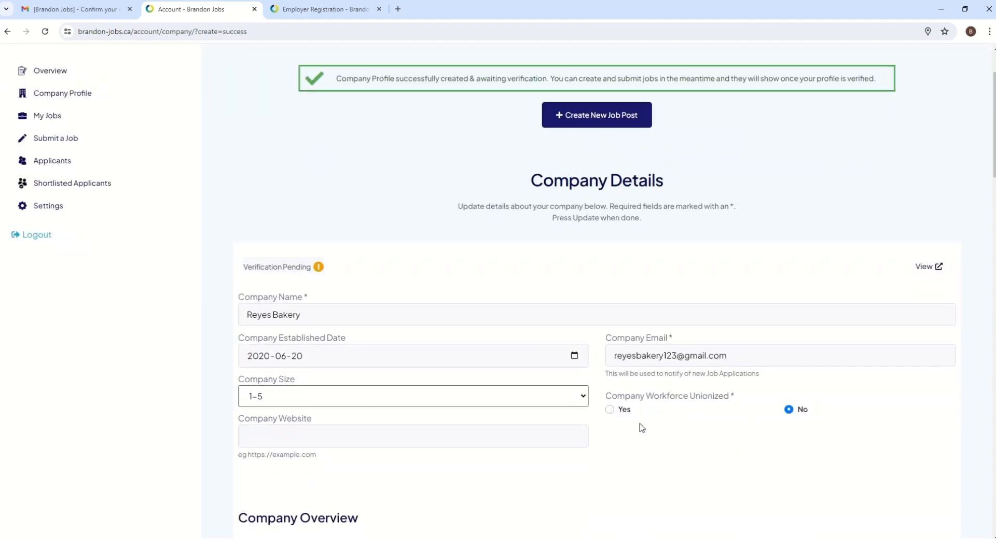
scroll(639, 424, "up", 3)
scroll(640, 424, "up", 2)
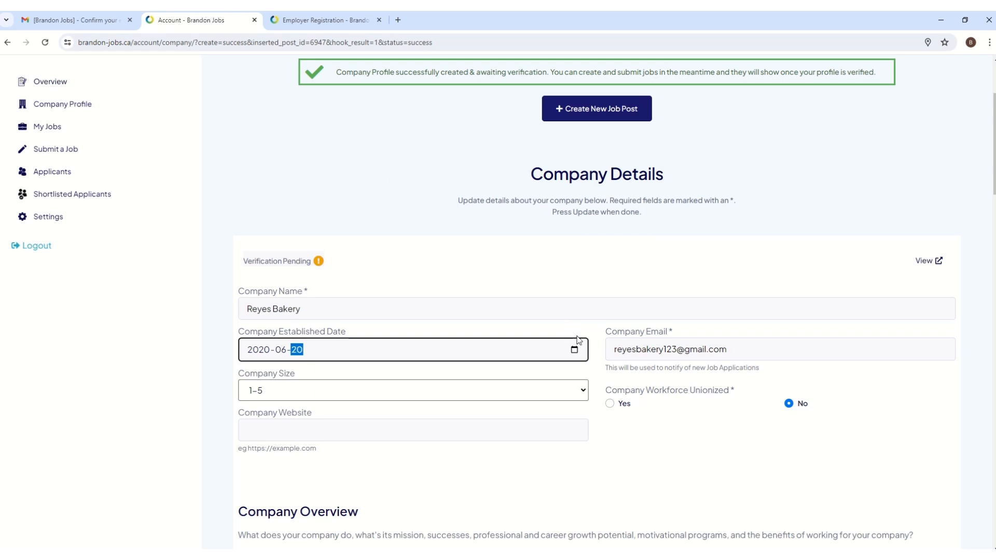
Scroll through the Company Details page to review the saved, verification-pending entries
scroll(576, 347, "down", 1)
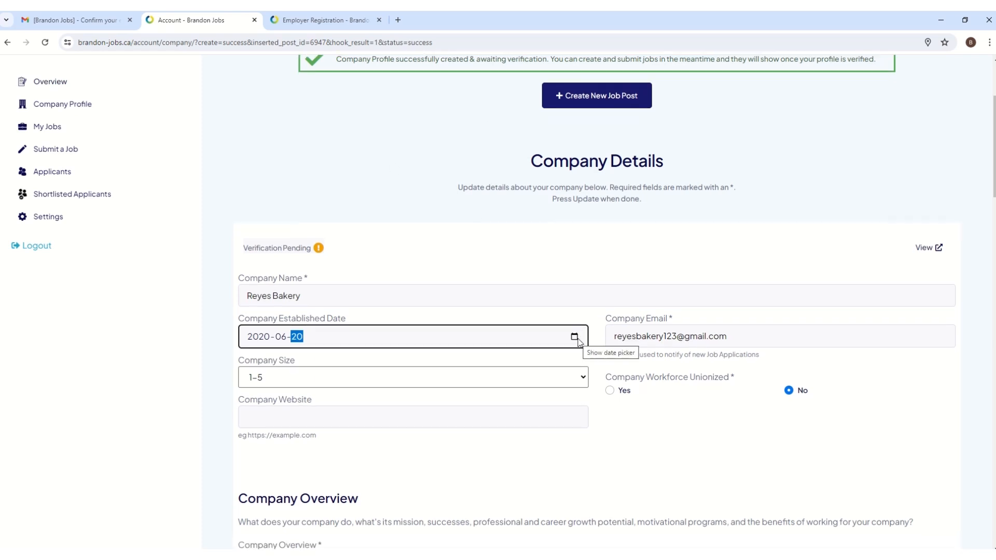
scroll(595, 487, "down", 6)
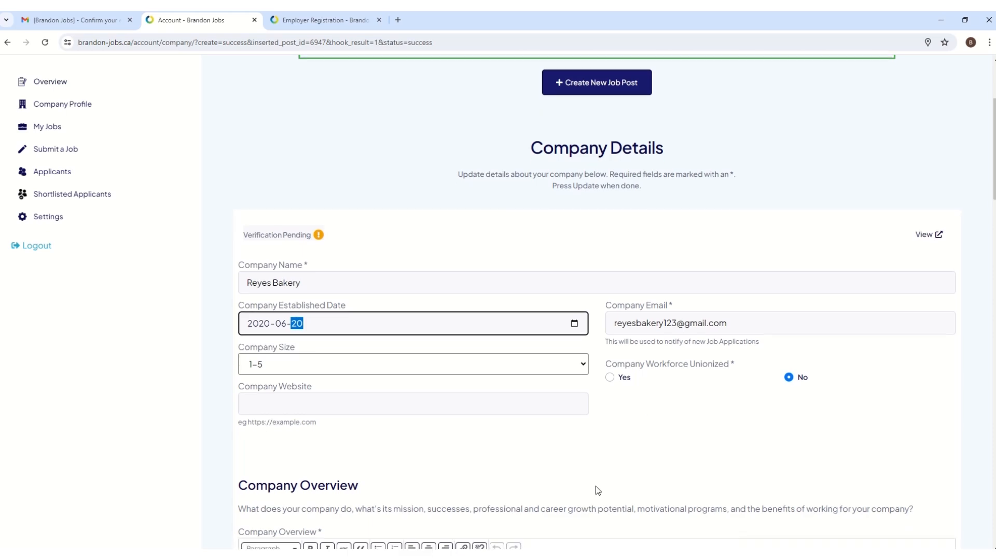
scroll(594, 473, "down", 2)
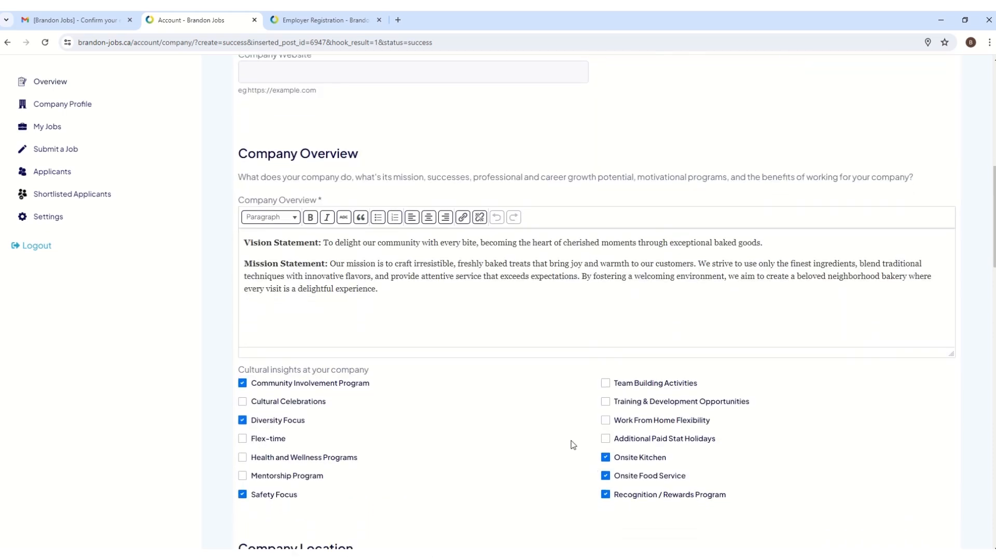
scroll(570, 441, "down", 6)
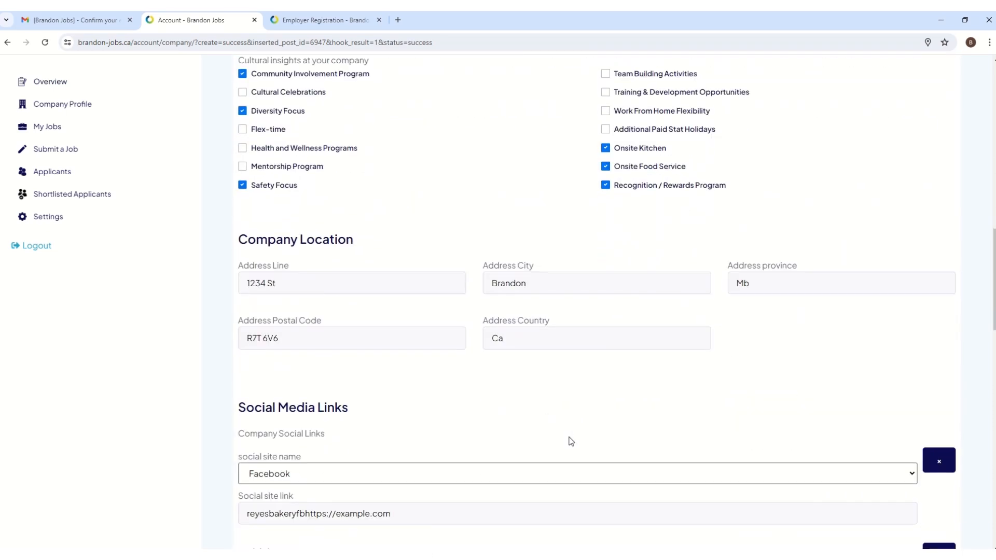
scroll(571, 441, "down", 3)
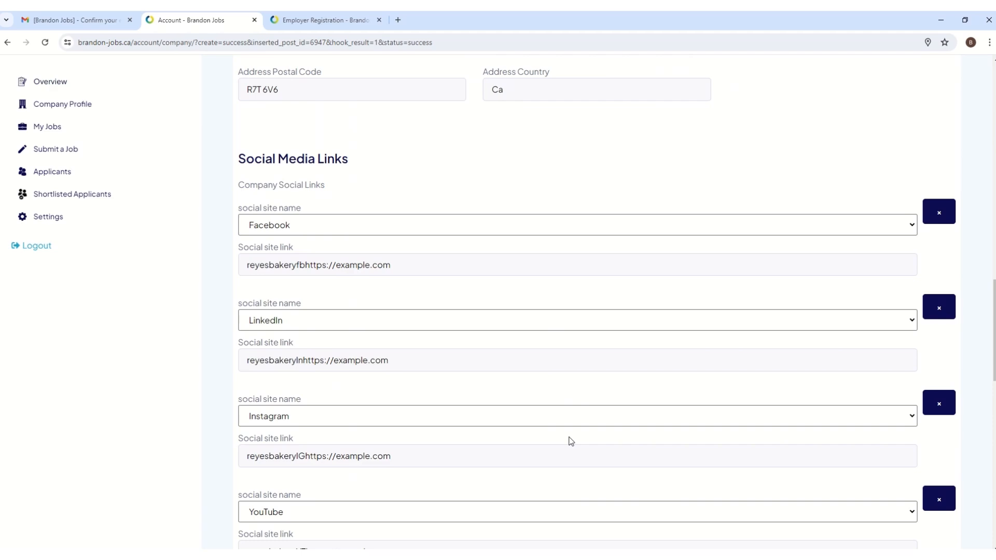
scroll(570, 441, "down", 6)
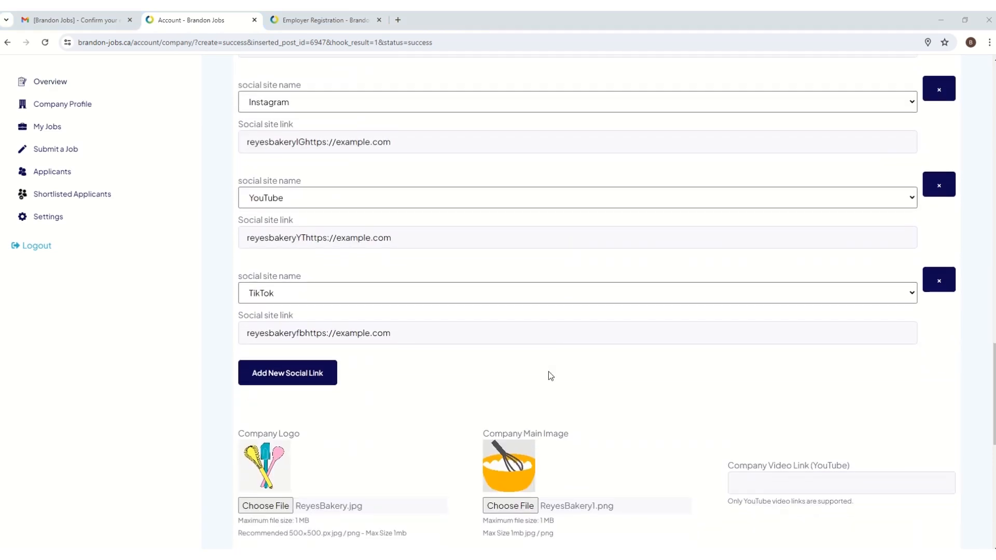
scroll(548, 381, "down", 4)
scroll(548, 384, "up", 4)
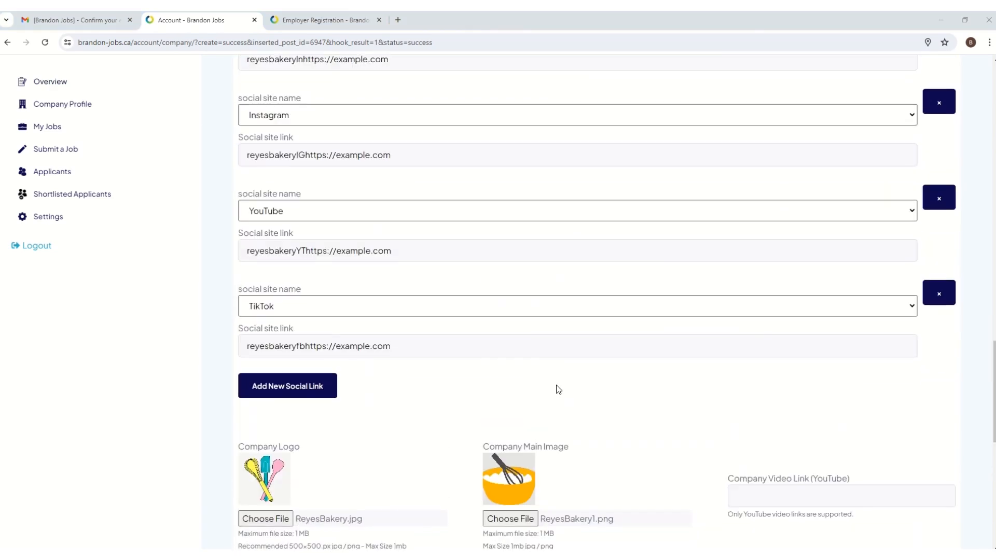
scroll(560, 389, "up", 15)
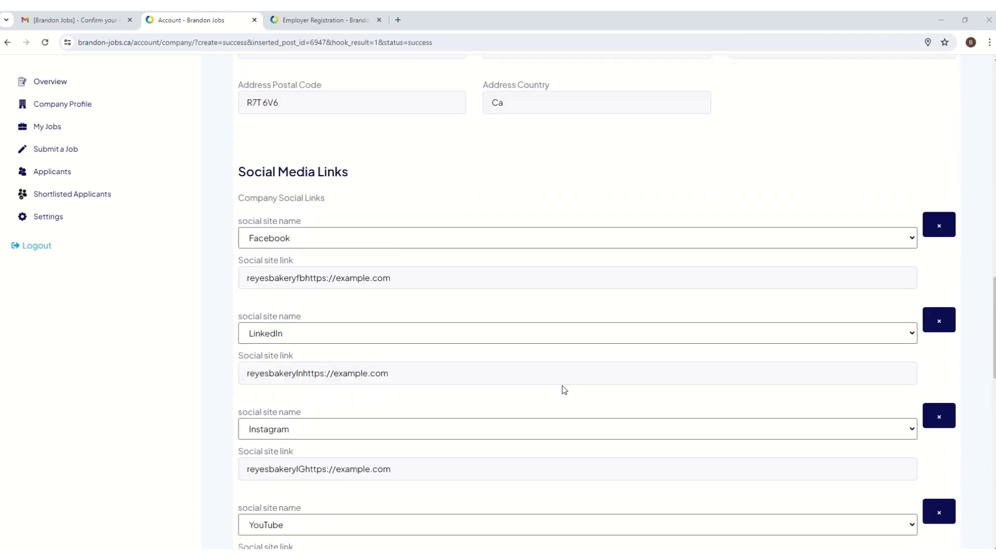
scroll(568, 389, "up", 8)
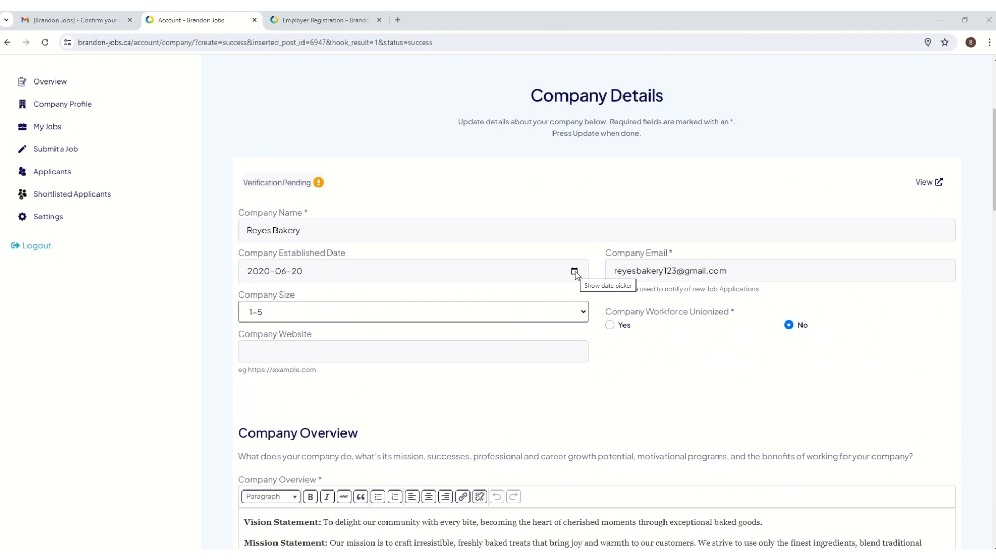
Pick June 21, 2020 in the Company Established Date calendar
left_click(574, 273)
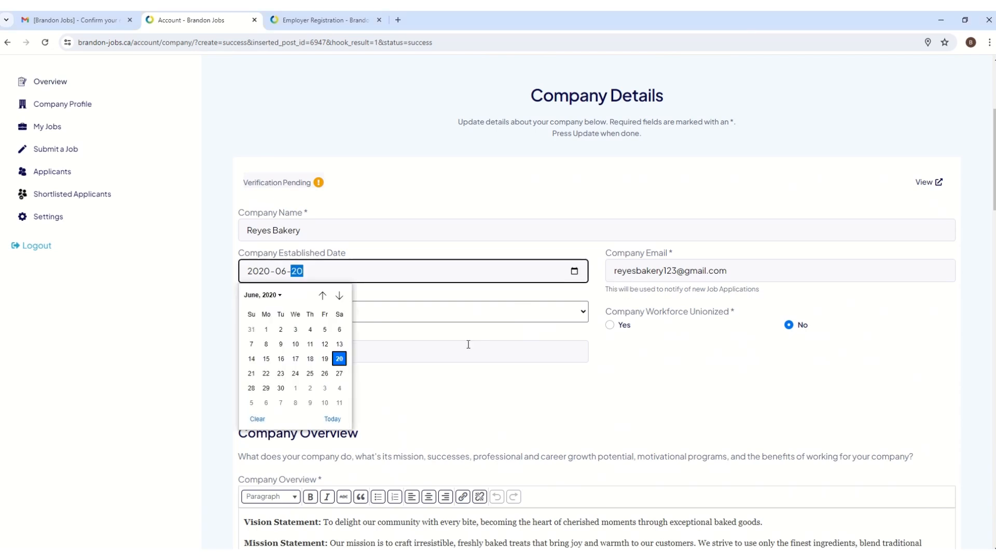
left_click(254, 376)
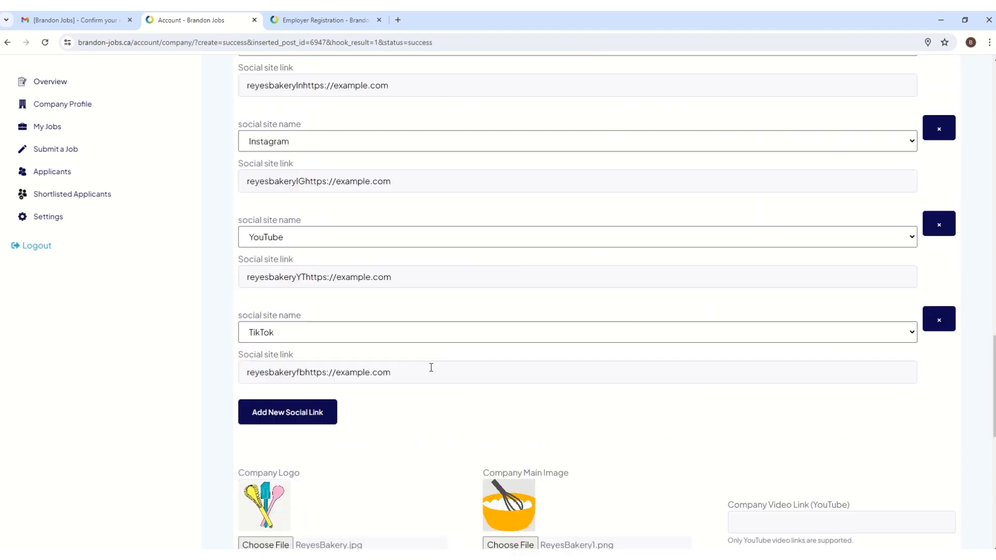
scroll(430, 367, "down", 3)
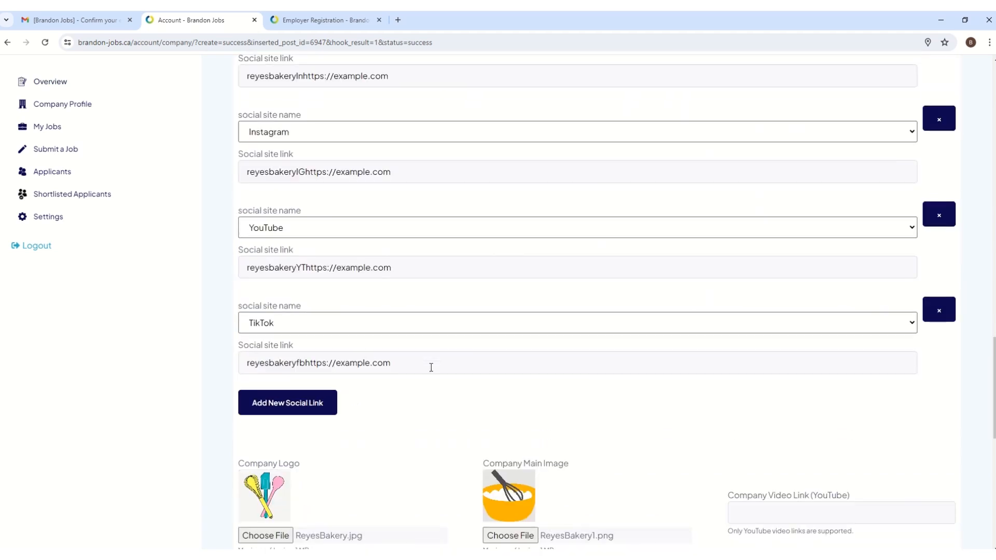
scroll(430, 368, "down", 2)
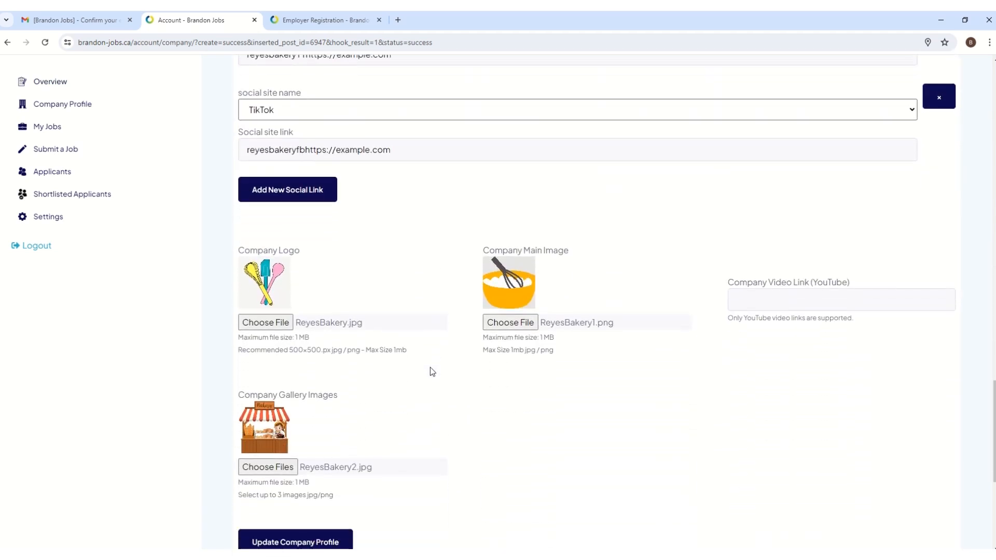
Submit the Reyes Bakery profile update with the 2020-06-21 established date and check the success message
left_click(334, 515)
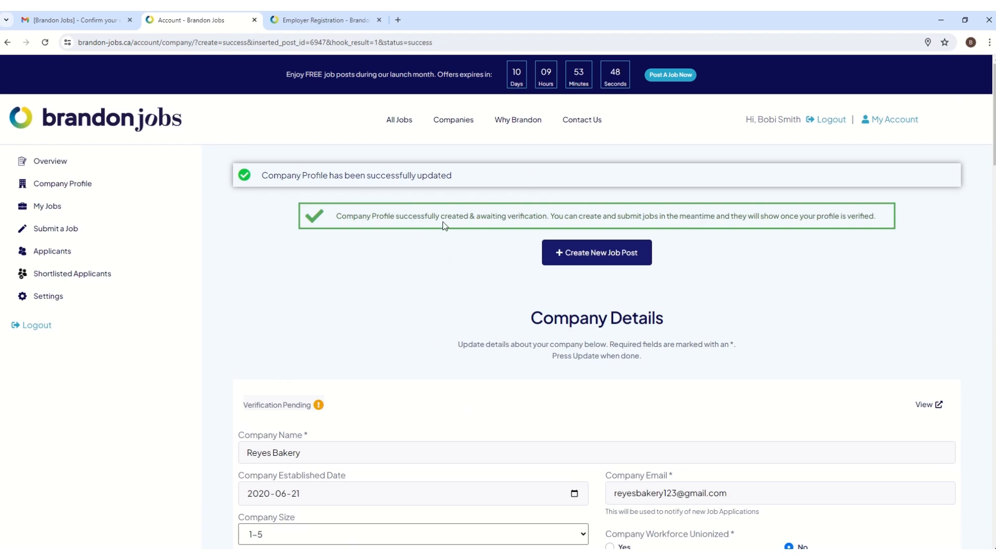
scroll(439, 325, "down", 20)
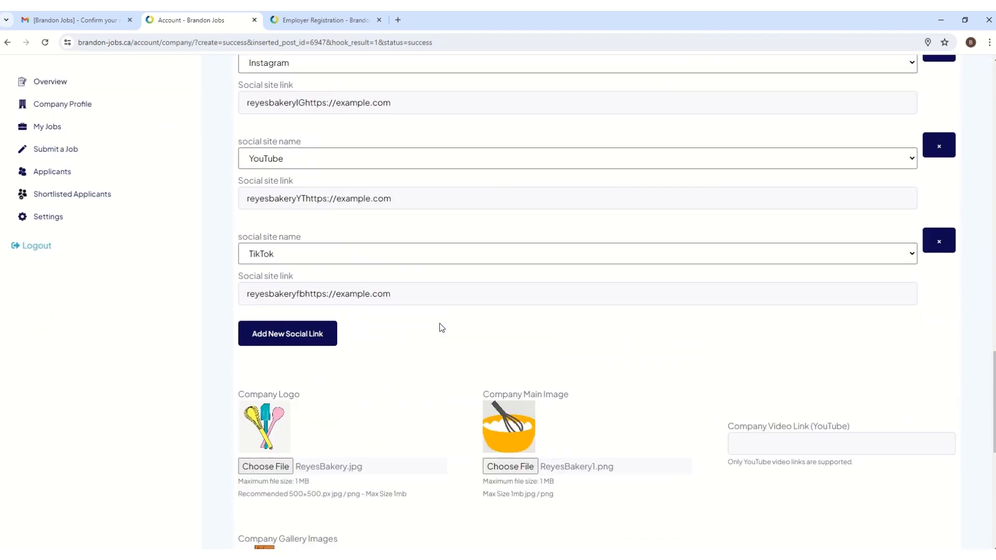
scroll(439, 327, "down", 5)
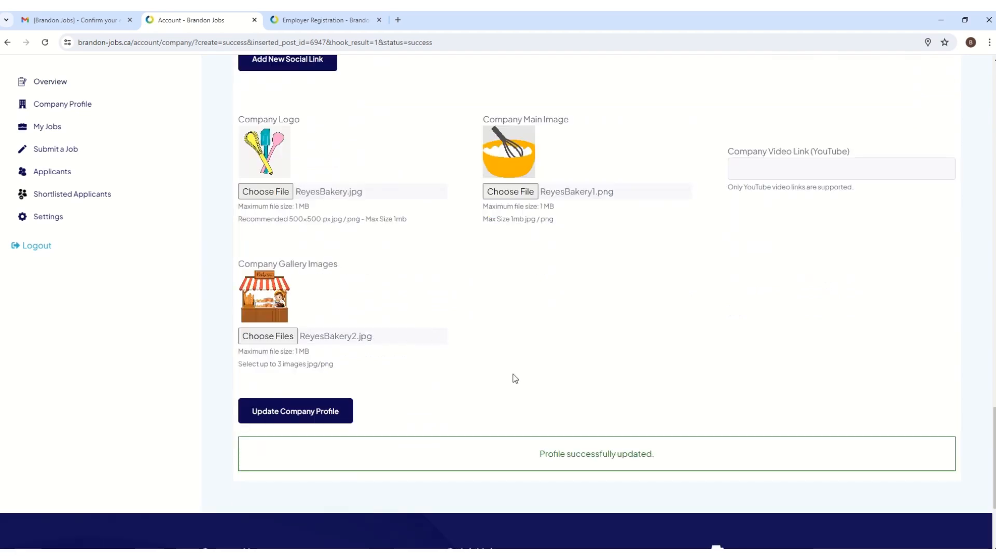